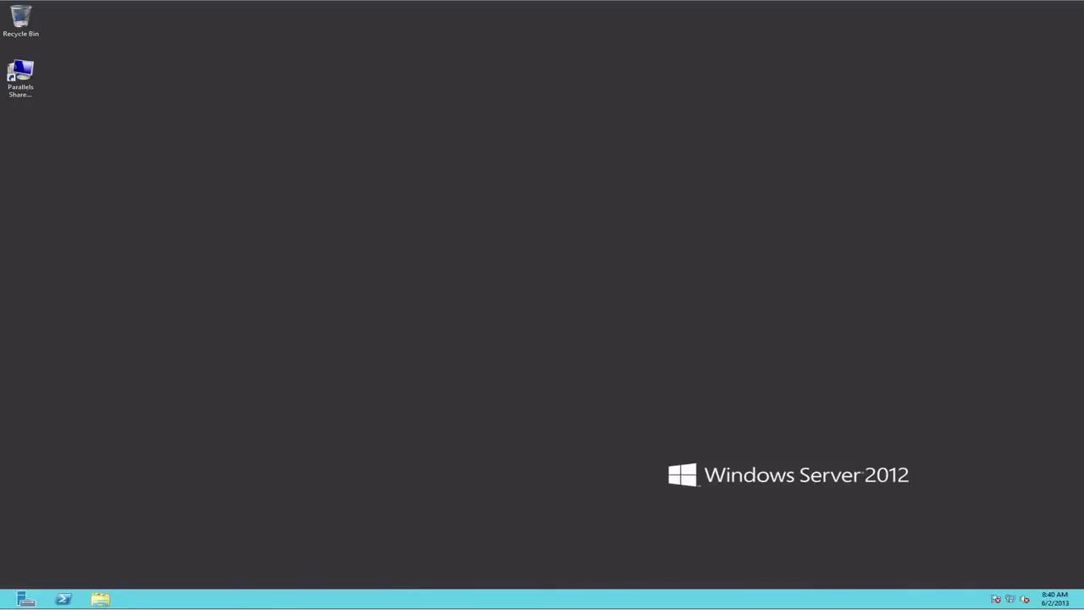
Launch Active Directory Administrative Center from the Start screen.
{"action": "left_click", "coordinate": [3, 606]}
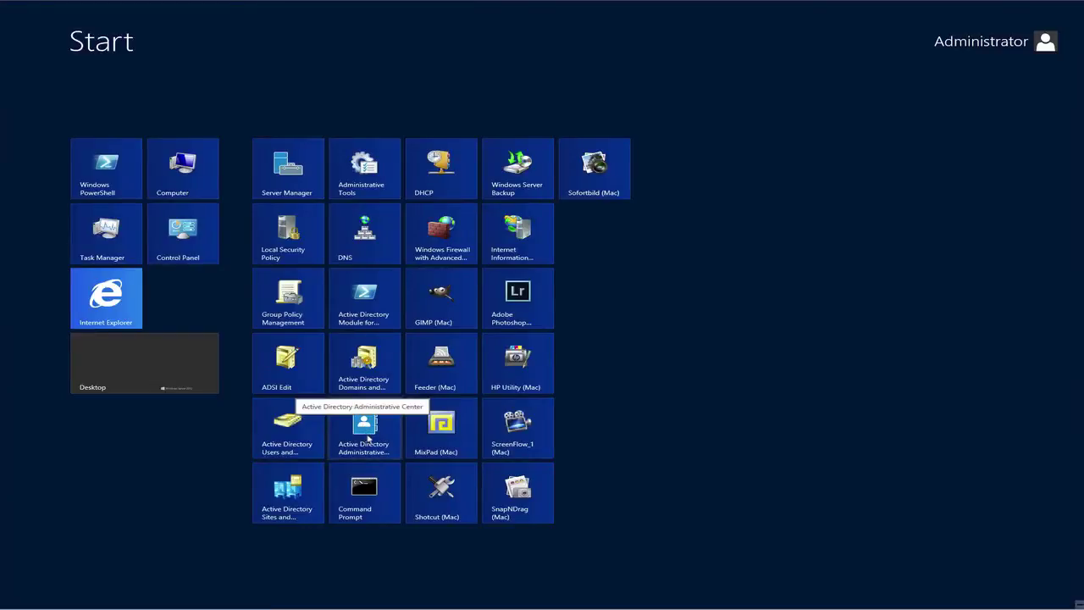
{"action": "left_click", "coordinate": [368, 433]}
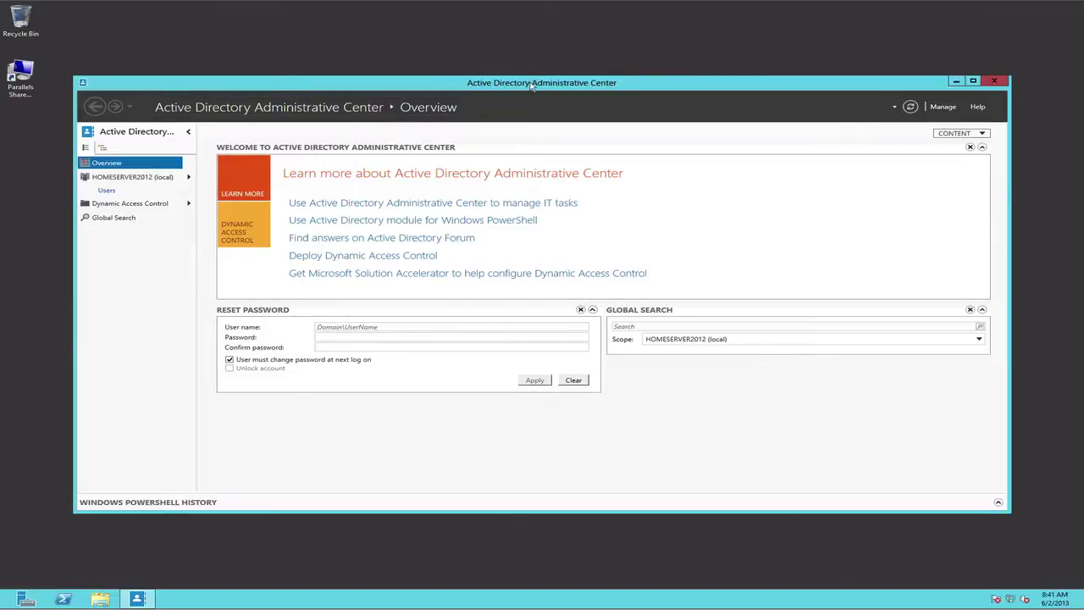
Move the console window up, shrink it from the bottom-right corner, then shift it down and right.
{"action": "left_click_drag", "start_coordinate": [528, 86], "coordinate": [525, 33]}
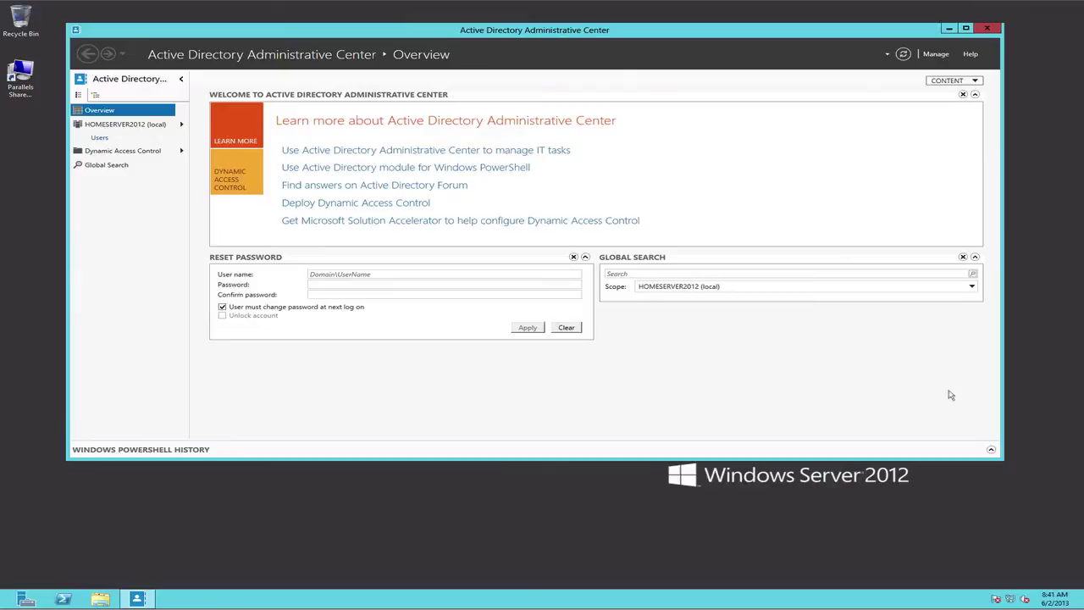
{"action": "left_click_drag", "start_coordinate": [999, 455], "coordinate": [833, 439]}
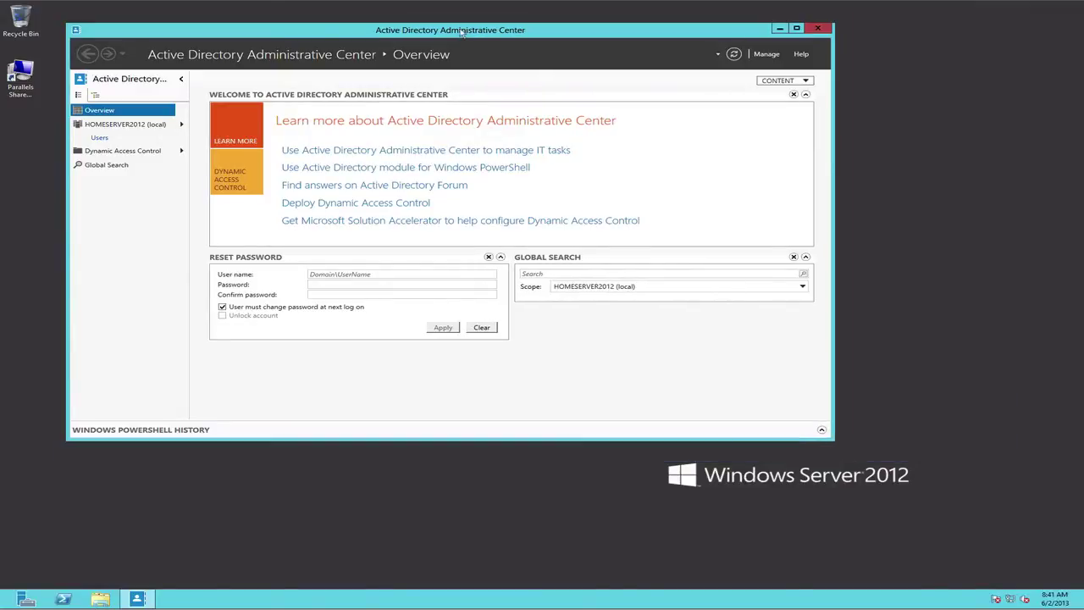
{"action": "left_click_drag", "start_coordinate": [461, 34], "coordinate": [558, 48]}
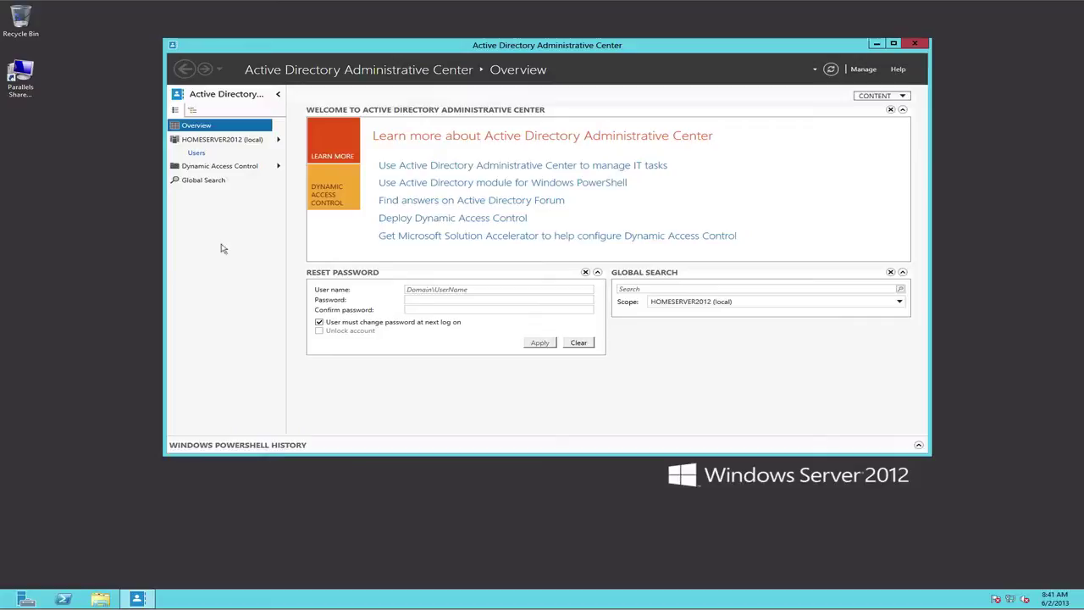
Open the Users container of HOMESERVER2012 (local) and scroll through its 24 entries.
{"action": "left_click", "coordinate": [220, 141]}
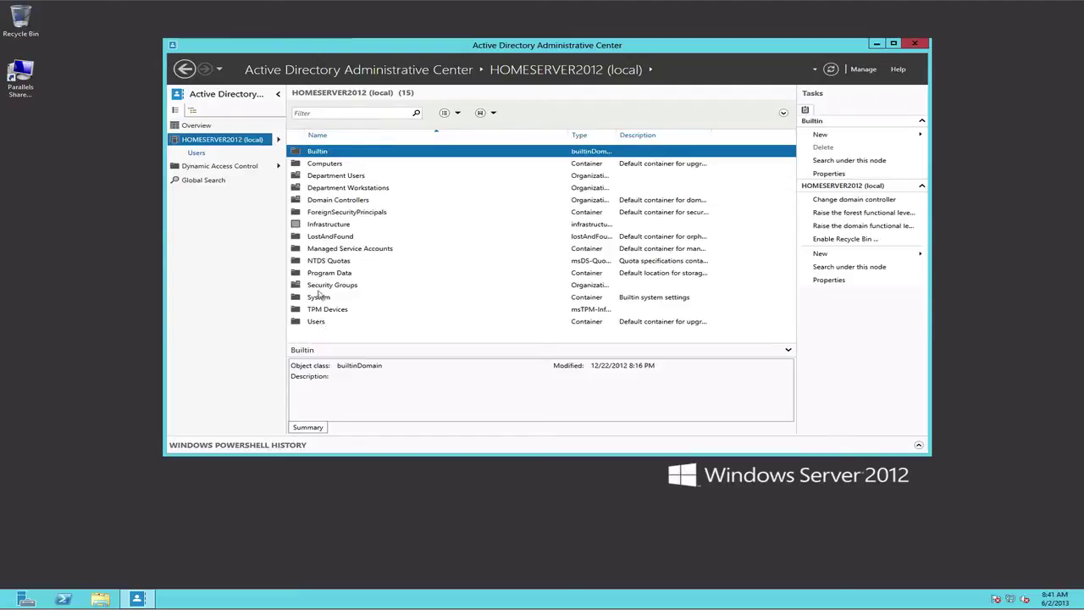
{"action": "double_click", "coordinate": [315, 323]}
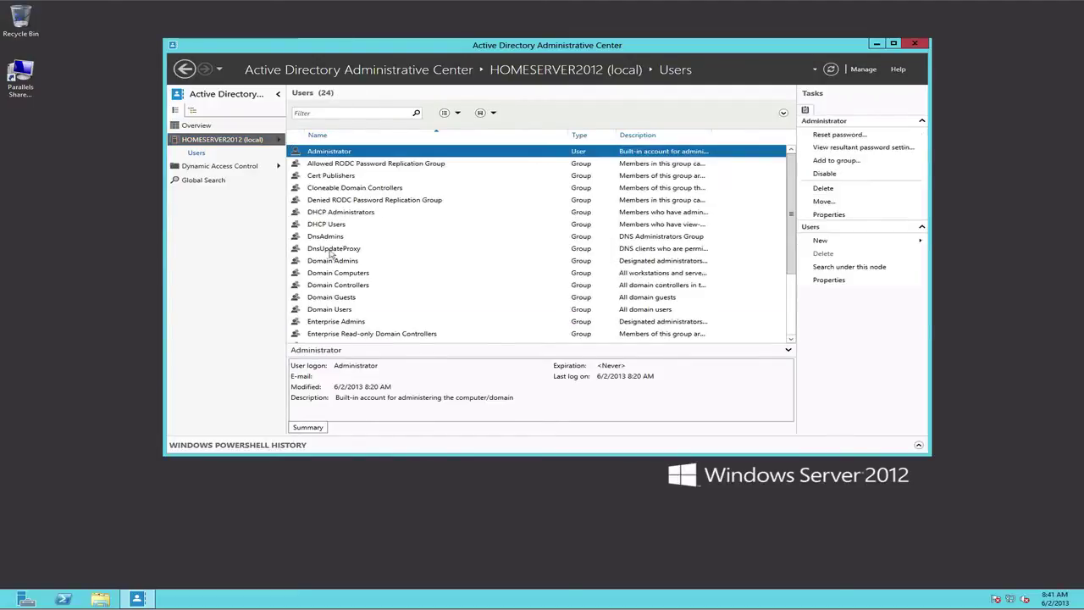
{"action": "scroll", "coordinate": [323, 286], "scroll_direction": "down", "scroll_amount": 3}
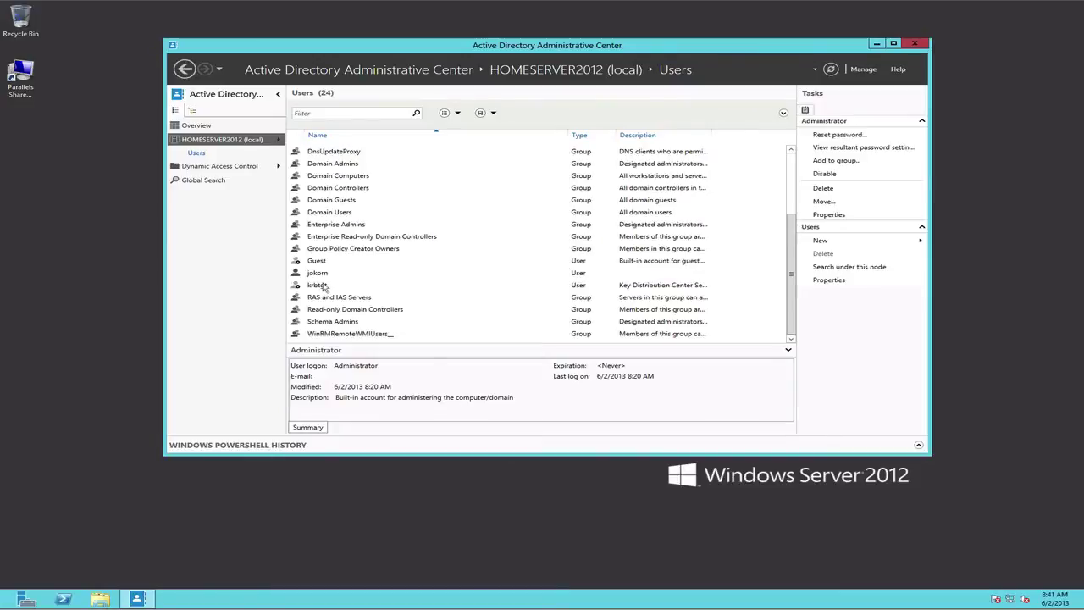
{"action": "scroll", "coordinate": [323, 286], "scroll_direction": "up", "scroll_amount": 3}
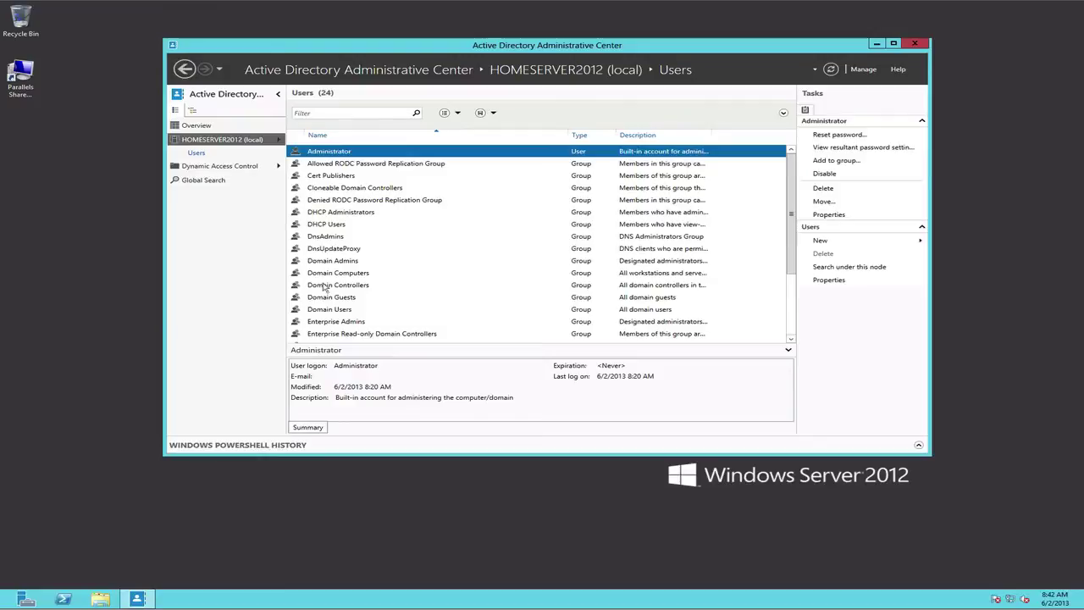
Add an organizational unit named Payroll directly under the HOMESERVER2012 (local) domain.
{"action": "left_click", "coordinate": [219, 141]}
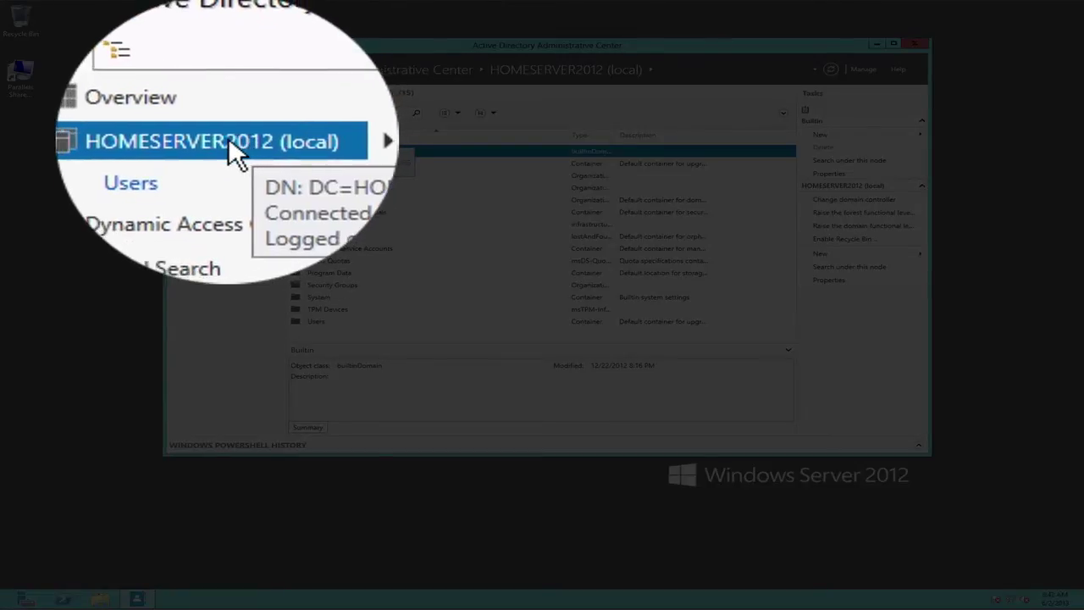
{"action": "right_click", "coordinate": [230, 138]}
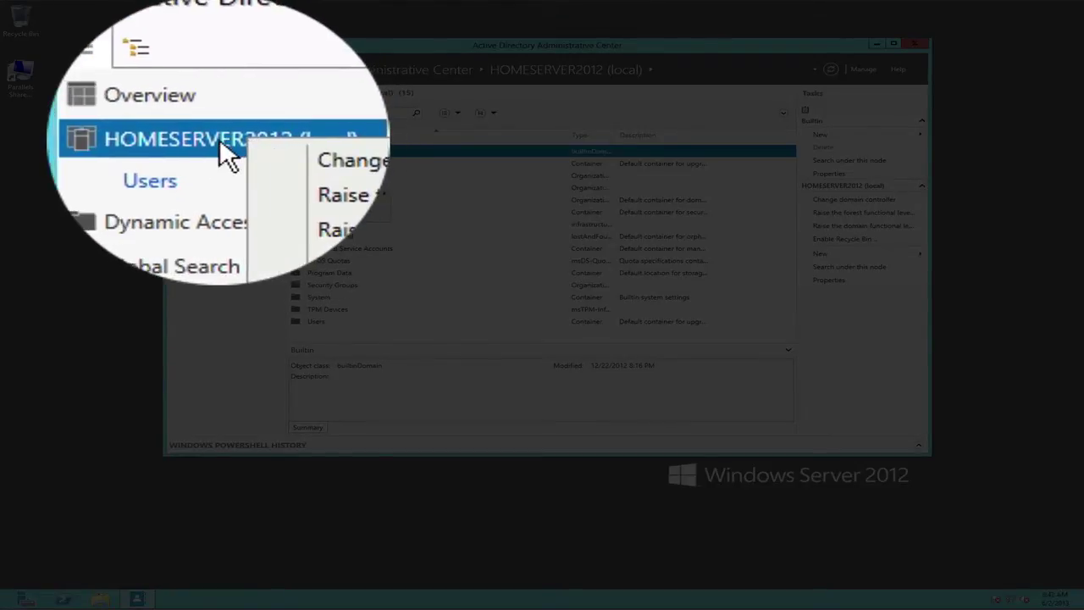
{"action": "mouse_move", "coordinate": [258, 192]}
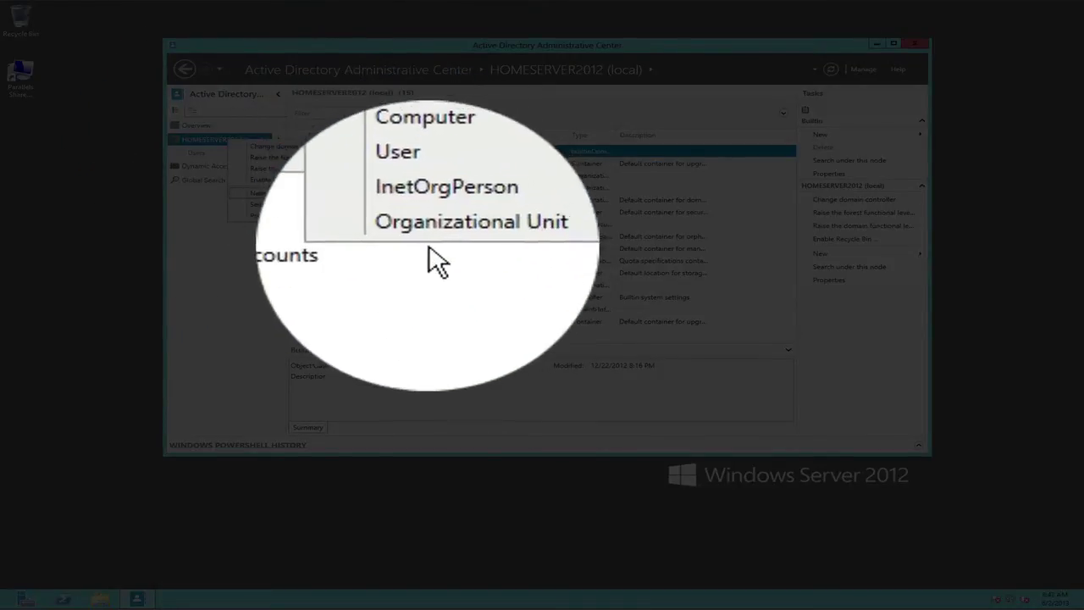
{"action": "left_click", "coordinate": [453, 237]}
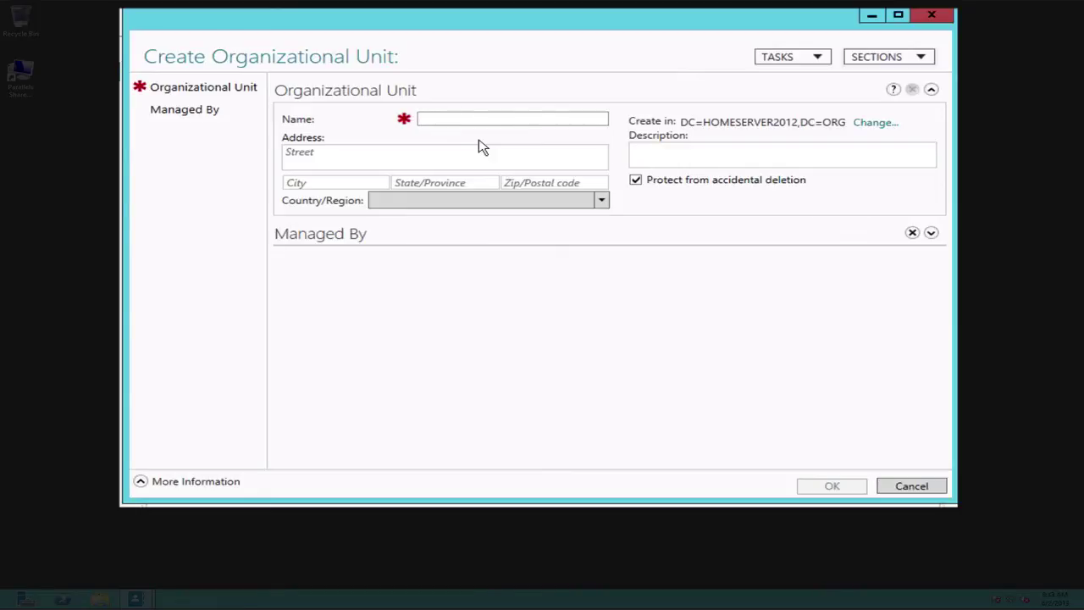
{"action": "left_click", "coordinate": [492, 119]}
{"action": "type", "text": "Payroll"}
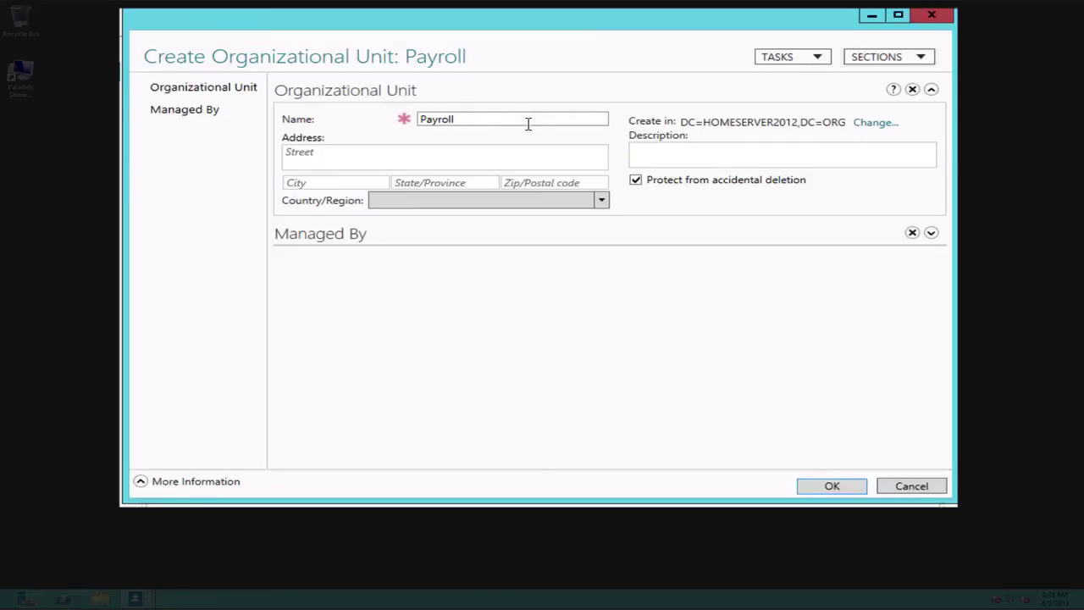
{"action": "left_click", "coordinate": [828, 486]}
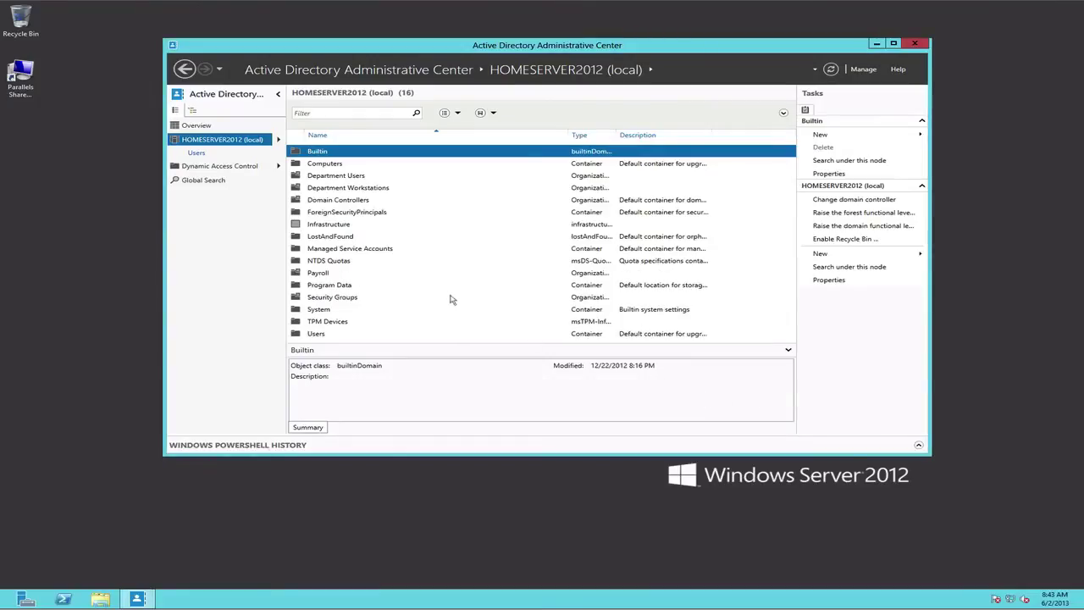
Add a Receiving organizational unit under HOMESERVER2012 (local), bringing the domain to 17 items.
{"action": "left_click", "coordinate": [300, 274]}
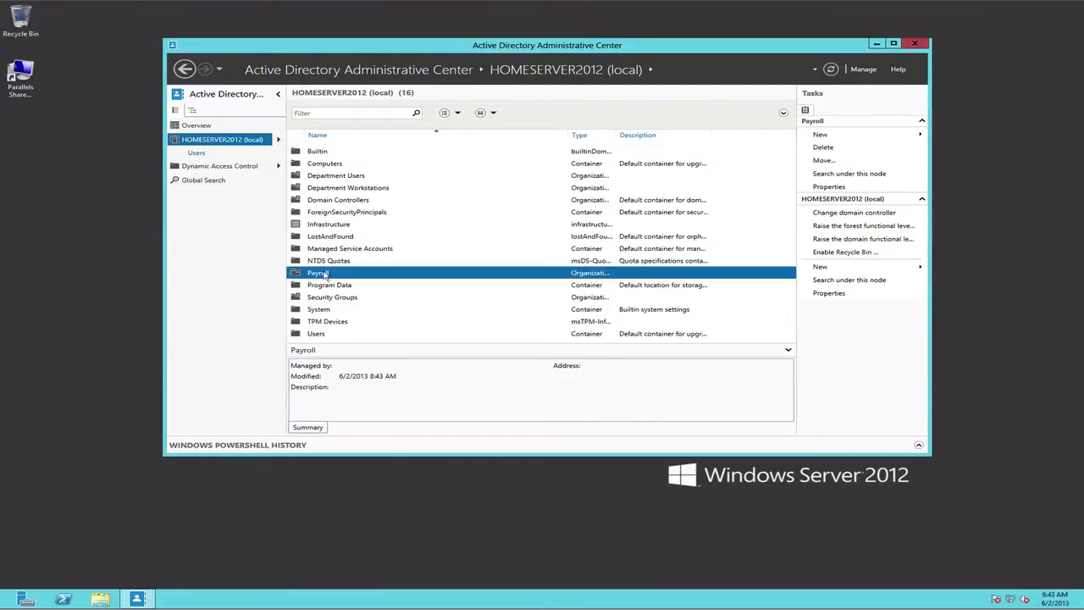
{"action": "right_click", "coordinate": [235, 141]}
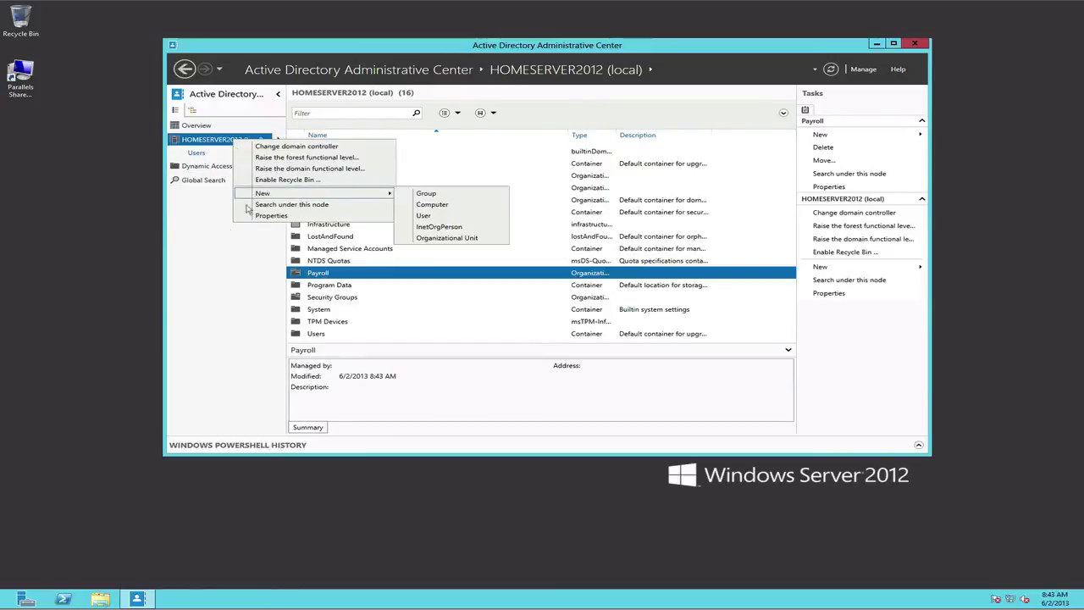
{"action": "left_click", "coordinate": [190, 258]}
{"action": "right_click", "coordinate": [227, 139]}
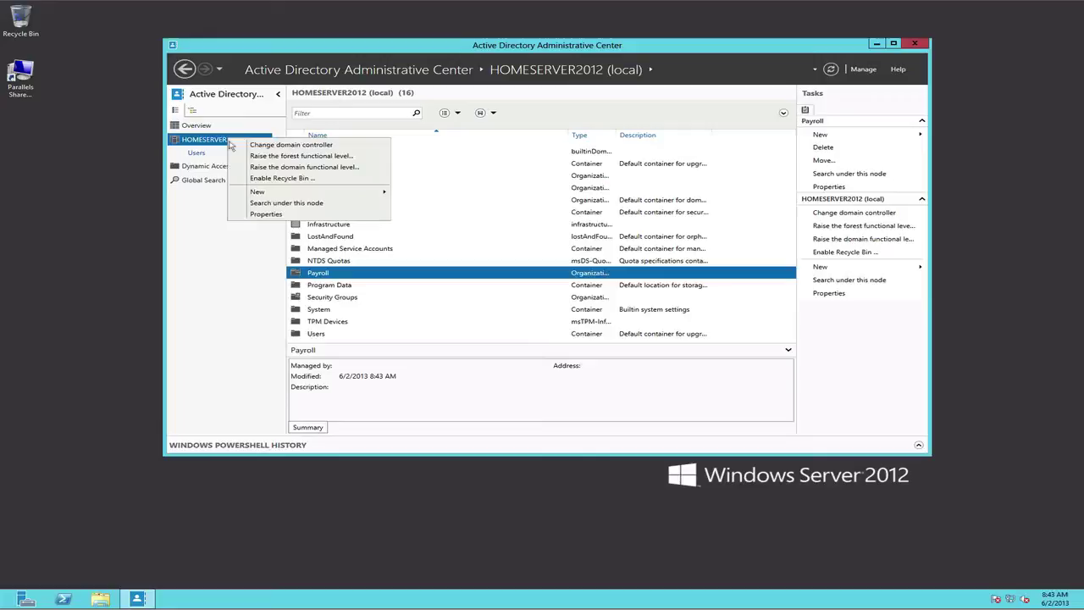
{"action": "mouse_move", "coordinate": [254, 193]}
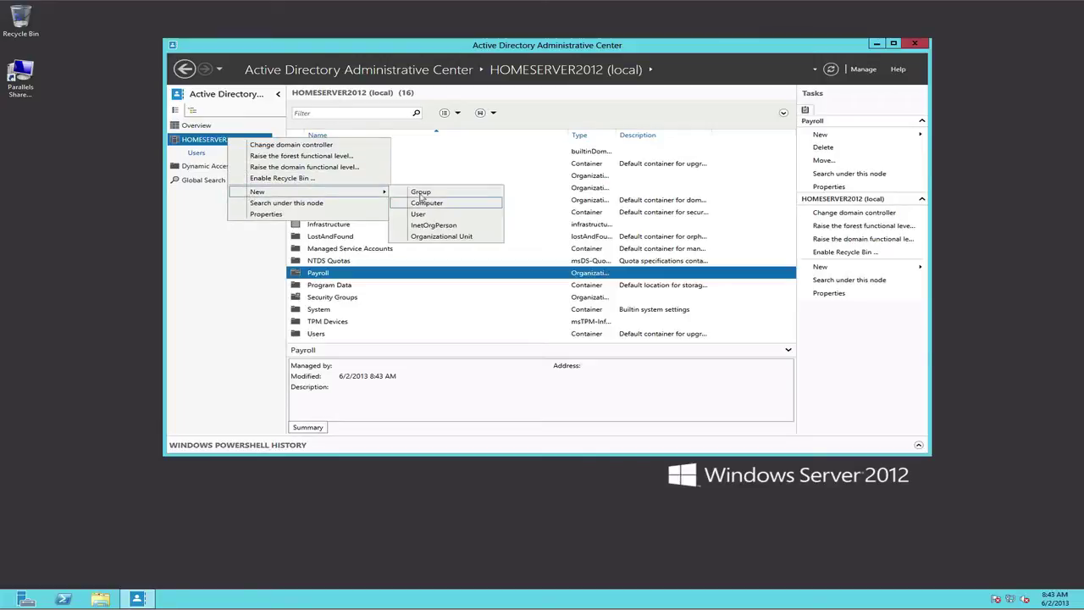
{"action": "left_click", "coordinate": [428, 237]}
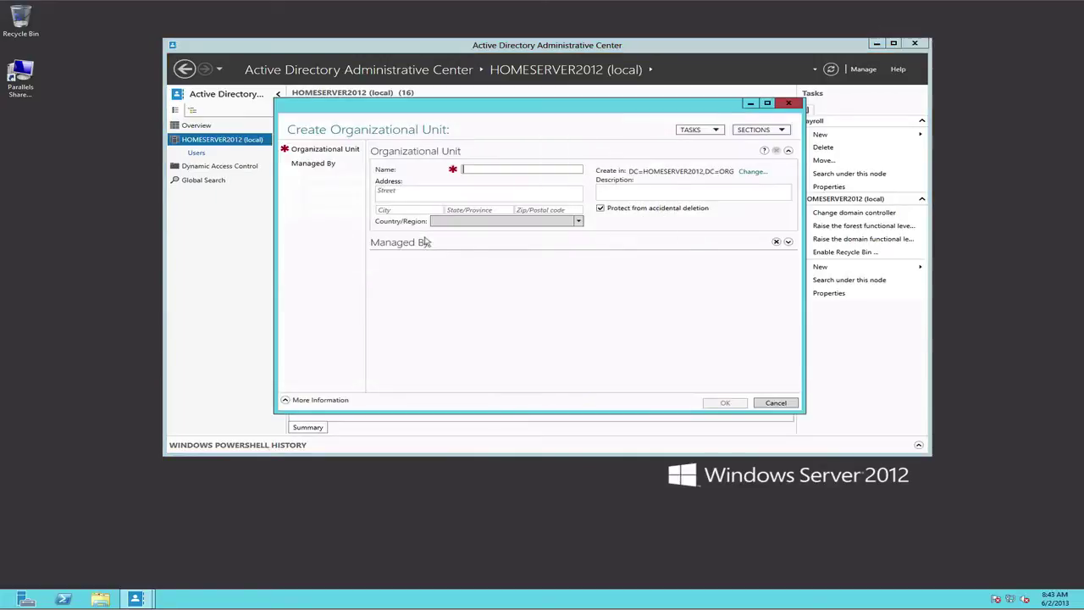
{"action": "left_click_drag", "start_coordinate": [447, 107], "coordinate": [457, 125]}
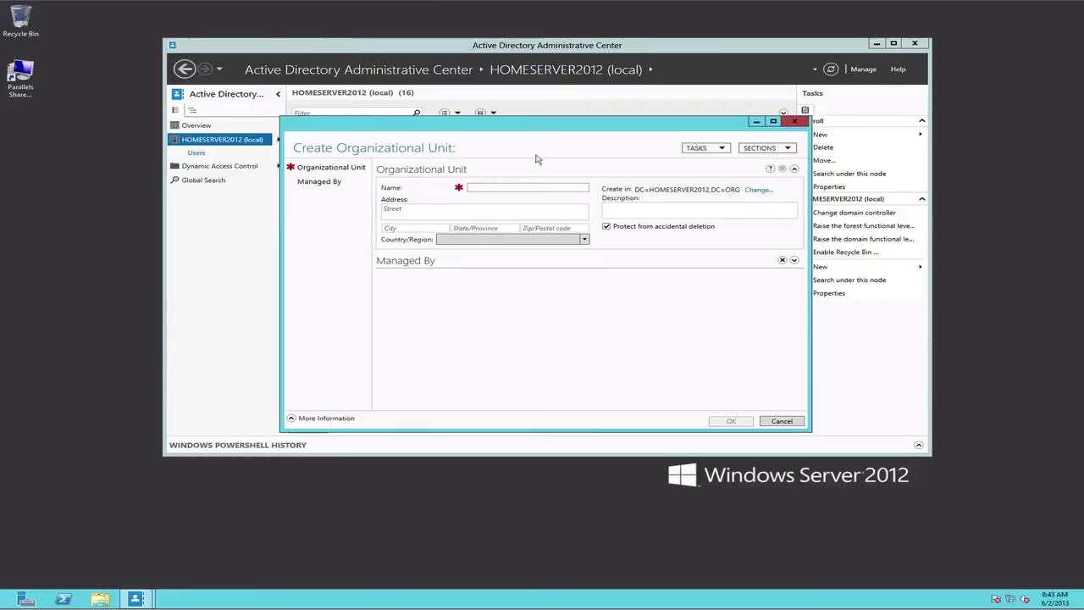
{"action": "type", "text": "Rec"}
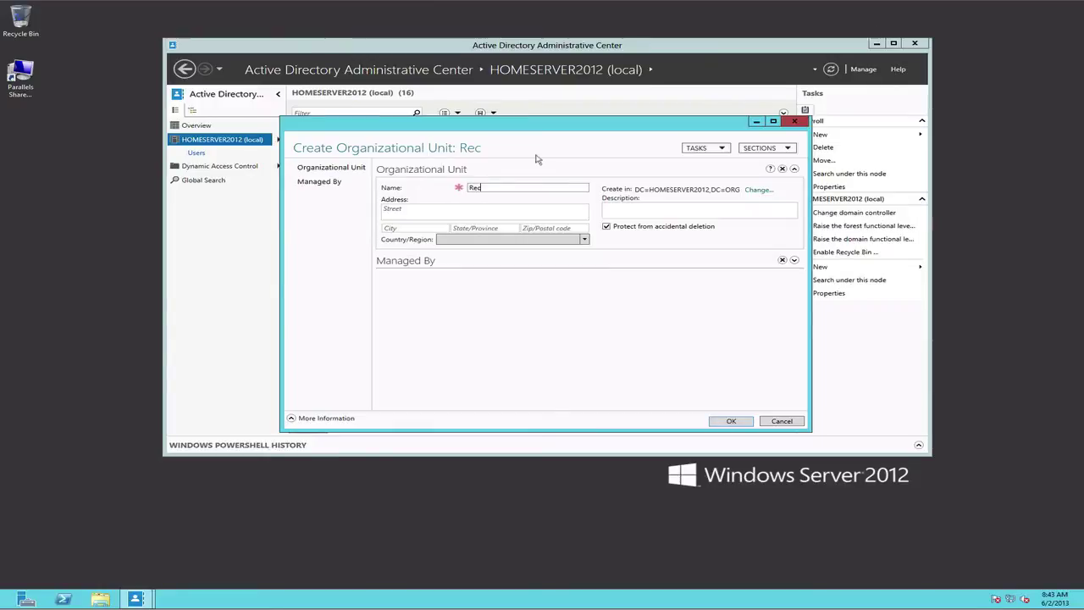
{"action": "type", "text": "eiving"}
{"action": "key", "text": "BackSpace"}
{"action": "key", "text": "BackSpace"}
{"action": "key", "text": "BackSpace"}
{"action": "key", "text": "BackSpace"}
{"action": "key", "text": "BackSpace"}
{"action": "key", "text": "BackSpace"}
{"action": "key", "text": "BackSpace"}
{"action": "key", "text": "BackSpace"}
{"action": "key", "text": "BackSpace"}
{"action": "type", "text": "Receiving"}
{"action": "left_click", "coordinate": [726, 422]}
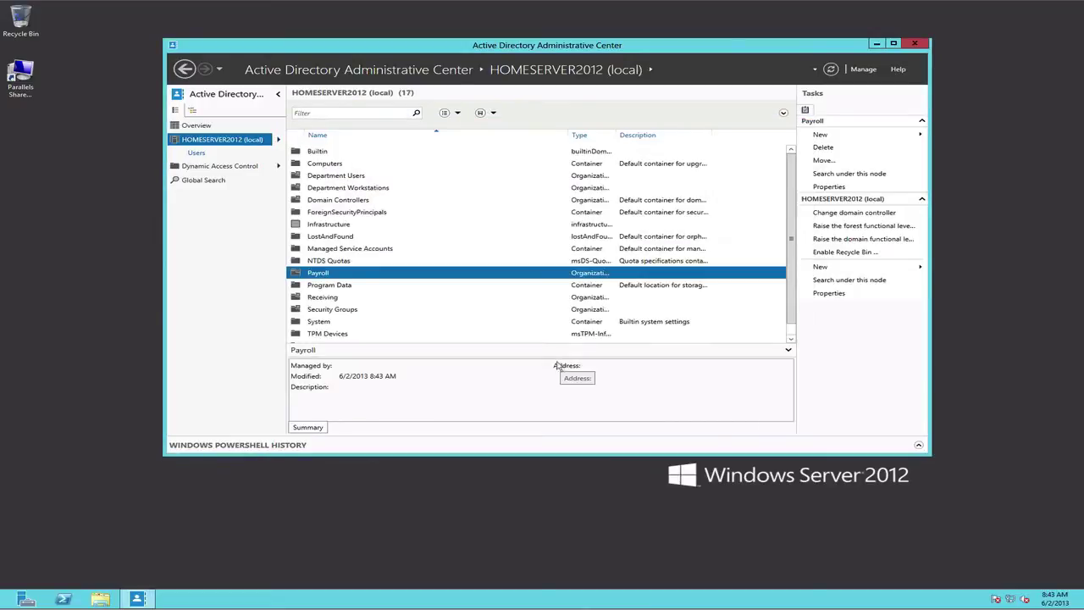
Widen the Type column so object types display in full.
{"action": "left_click", "coordinate": [327, 301]}
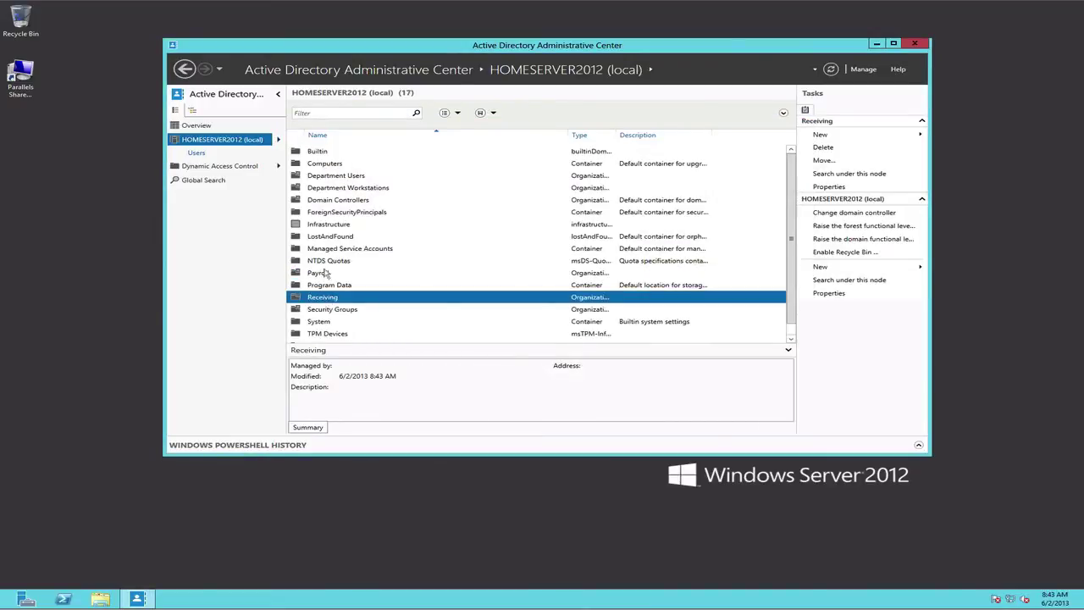
{"action": "left_click", "coordinate": [326, 276]}
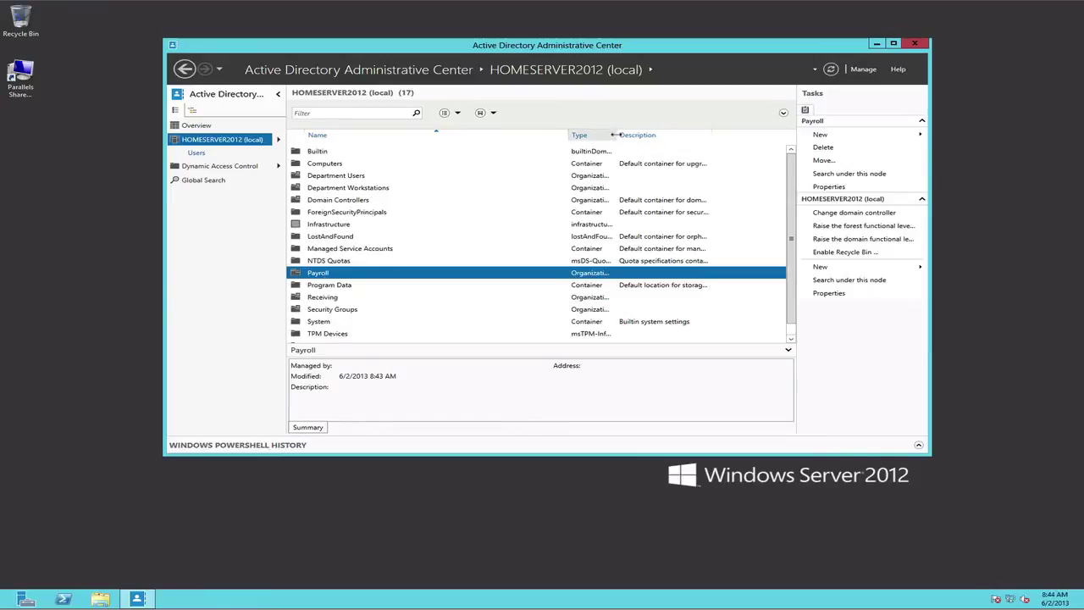
{"action": "left_click_drag", "start_coordinate": [617, 135], "coordinate": [682, 135]}
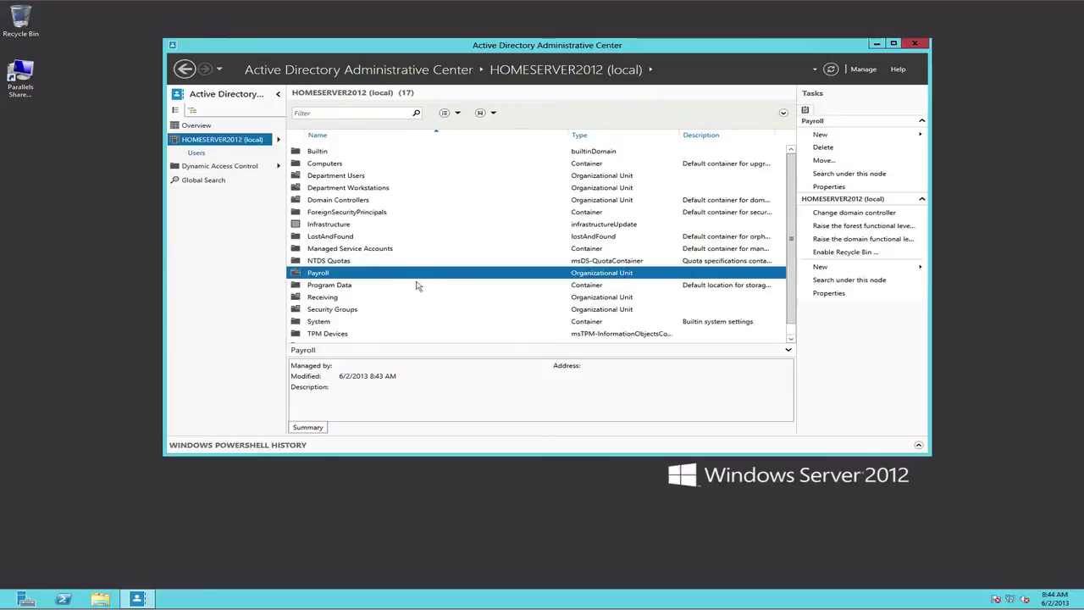
Open the empty Payroll organizational unit and bring up its New menu.
{"action": "double_click", "coordinate": [326, 274]}
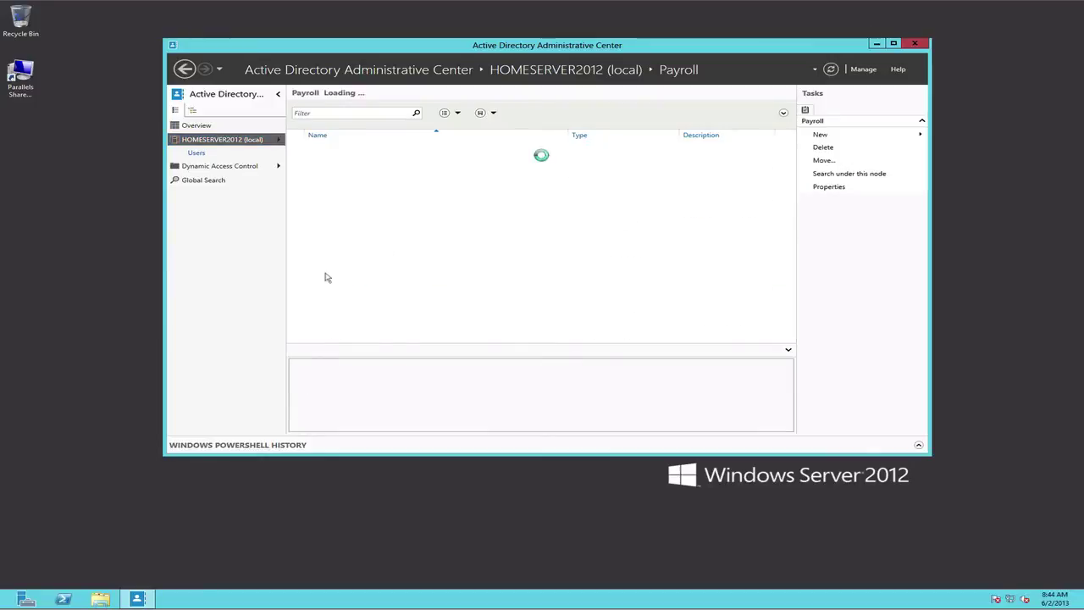
{"action": "right_click", "coordinate": [370, 194]}
{"action": "mouse_move", "coordinate": [386, 198]}
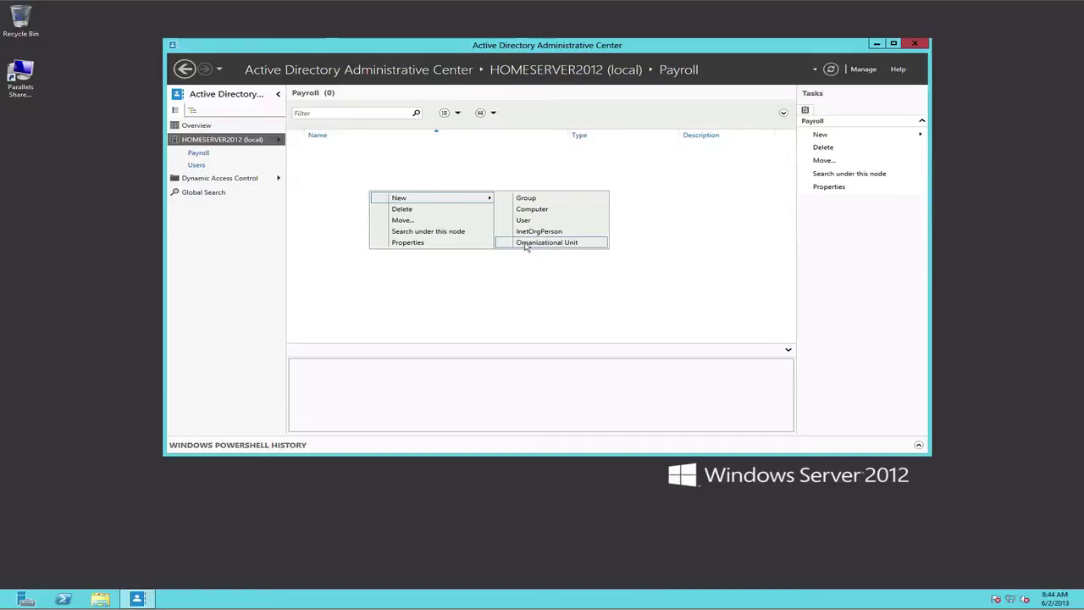
Start a new user account form inside the Payroll OU.
{"action": "left_click", "coordinate": [403, 295]}
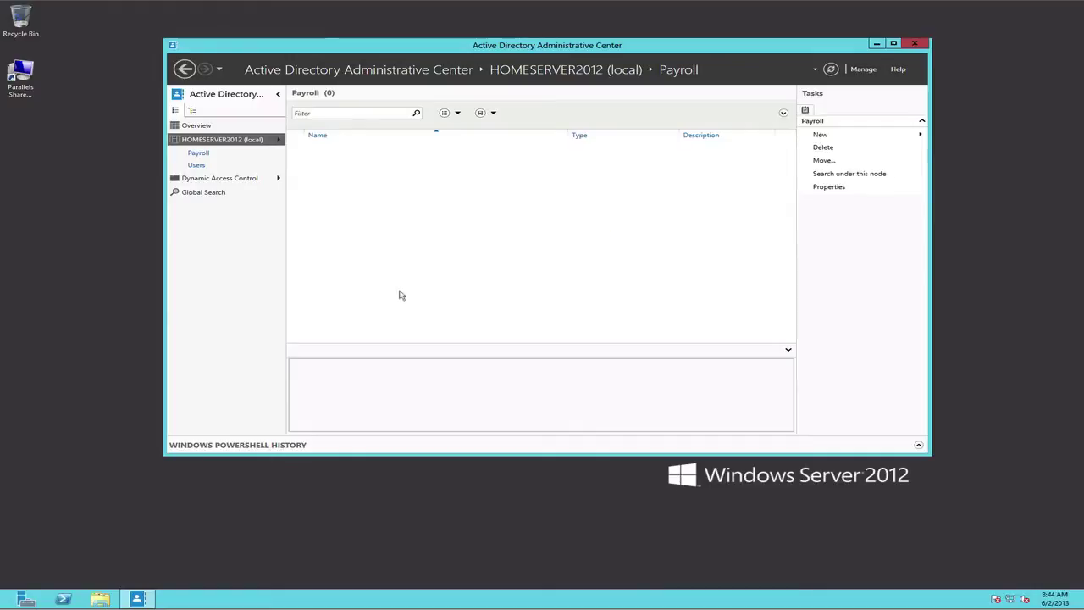
{"action": "right_click", "coordinate": [369, 199]}
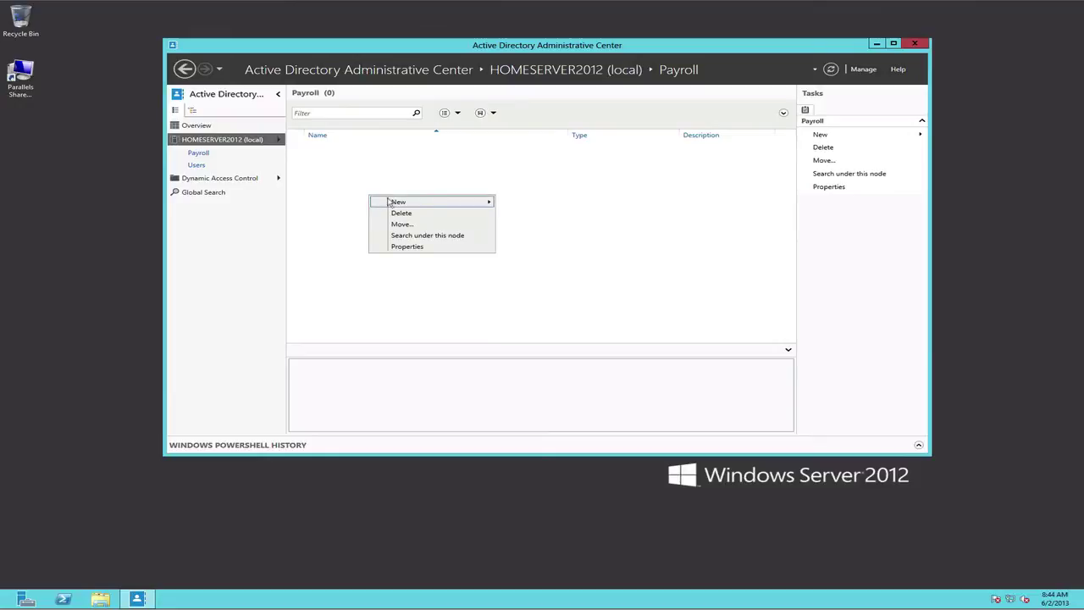
{"action": "mouse_move", "coordinate": [426, 202]}
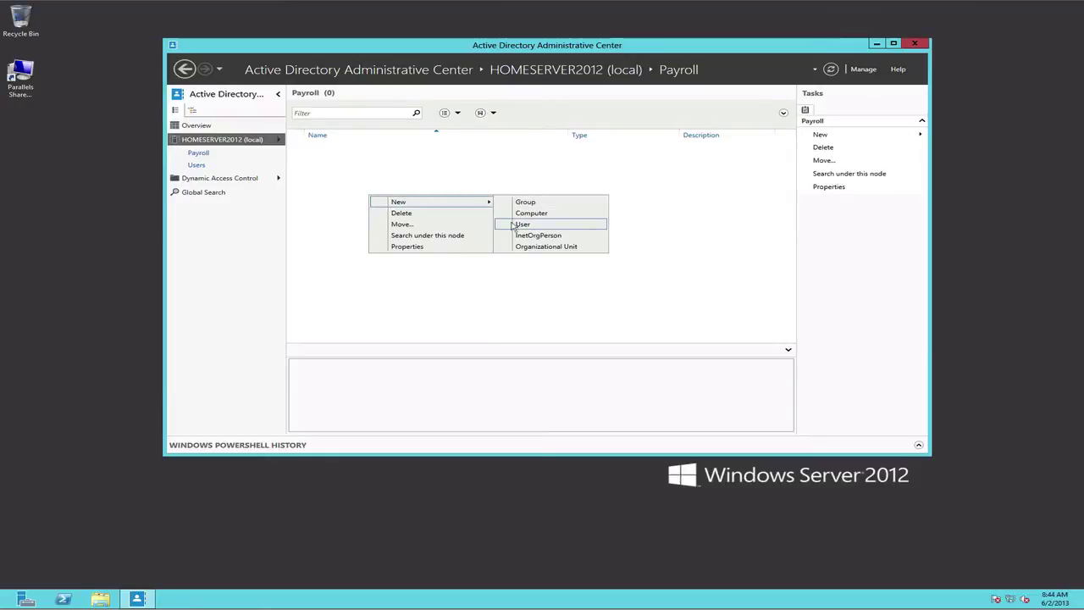
{"action": "left_click", "coordinate": [513, 224]}
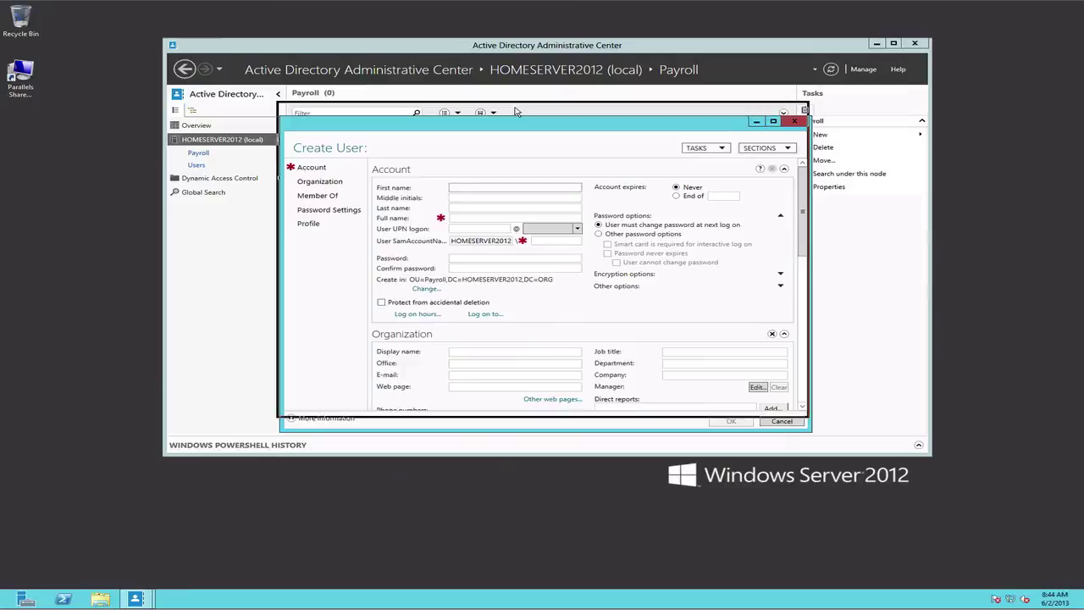
{"action": "left_click_drag", "start_coordinate": [518, 124], "coordinate": [515, 110]}
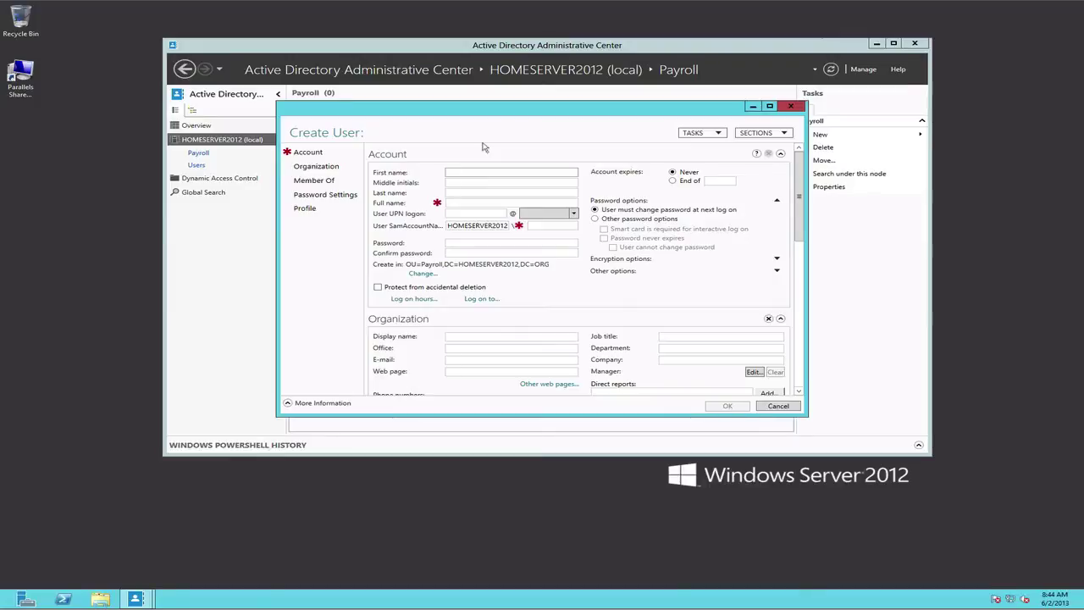
Fill in the user's first name, last name and logon name, then create the account.
{"action": "type", "text": "JOe"}
{"action": "key", "text": "BackSpace"}
{"action": "key", "text": "BackSpace"}
{"action": "key", "text": "Tab"}
{"action": "key", "text": "Tab"}
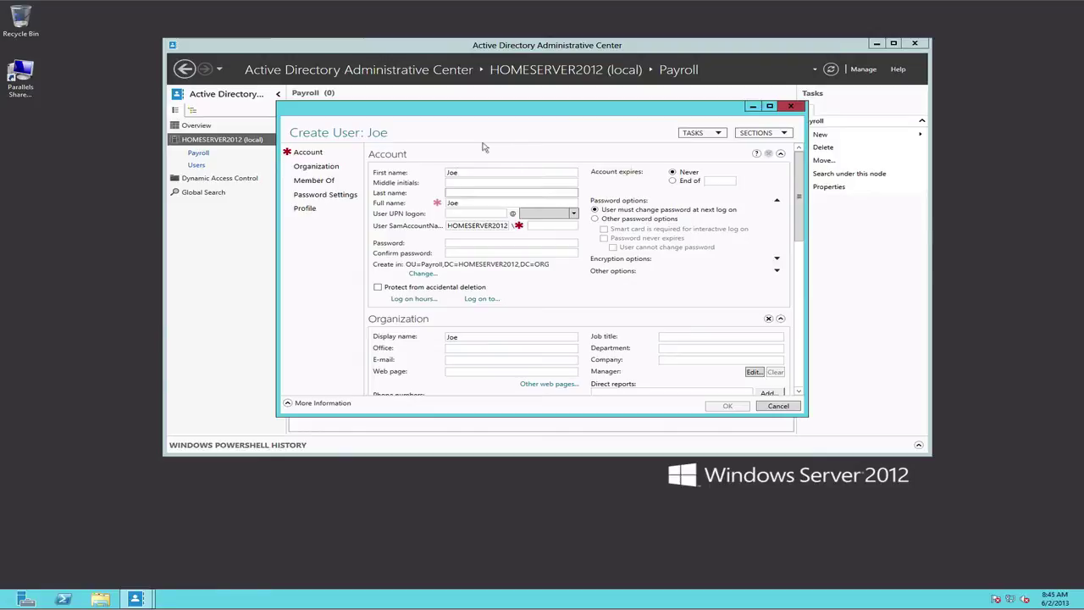
{"action": "key", "text": "Tab"}
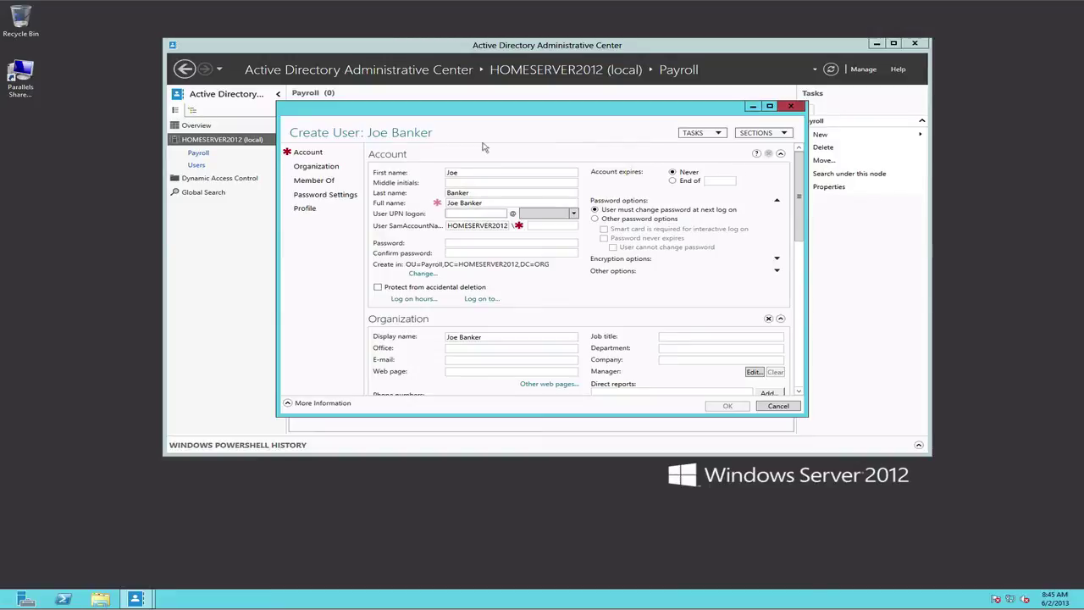
{"action": "left_click", "coordinate": [533, 225]}
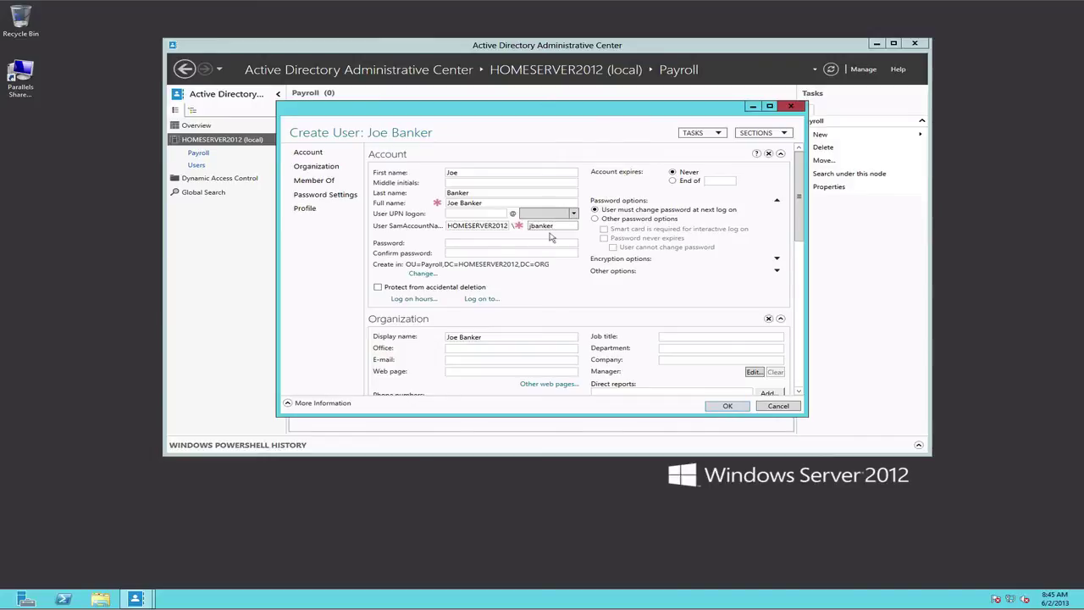
{"action": "left_click", "coordinate": [546, 243]}
{"action": "key", "text": "Return"}
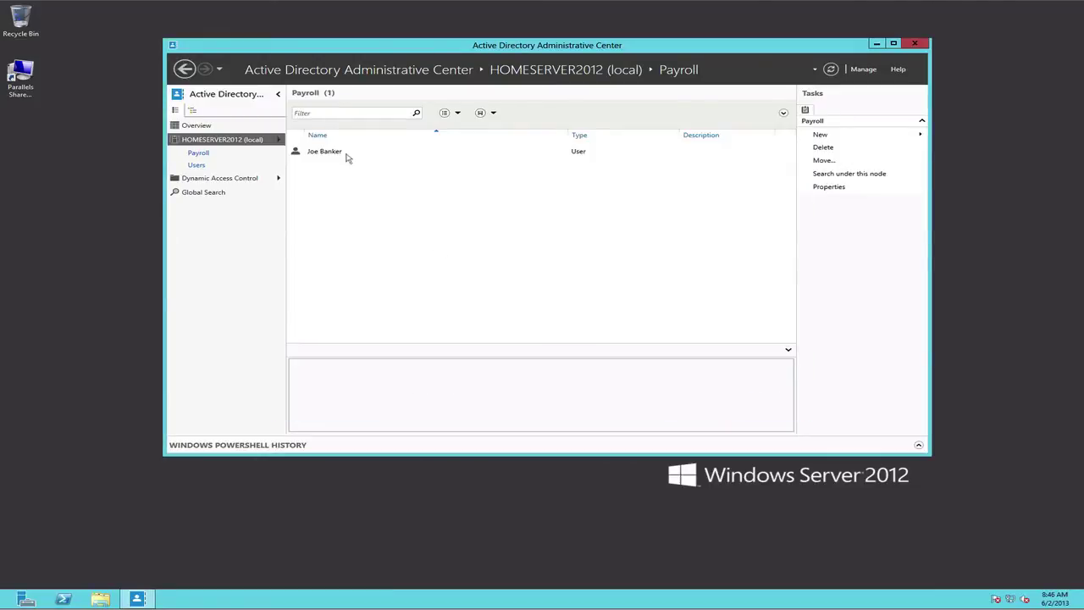
Go back to the domain root and open Security Groups, listing Design, DesignAccess, Drafting and Finance.
{"action": "left_click", "coordinate": [198, 153]}
{"action": "left_click", "coordinate": [200, 154]}
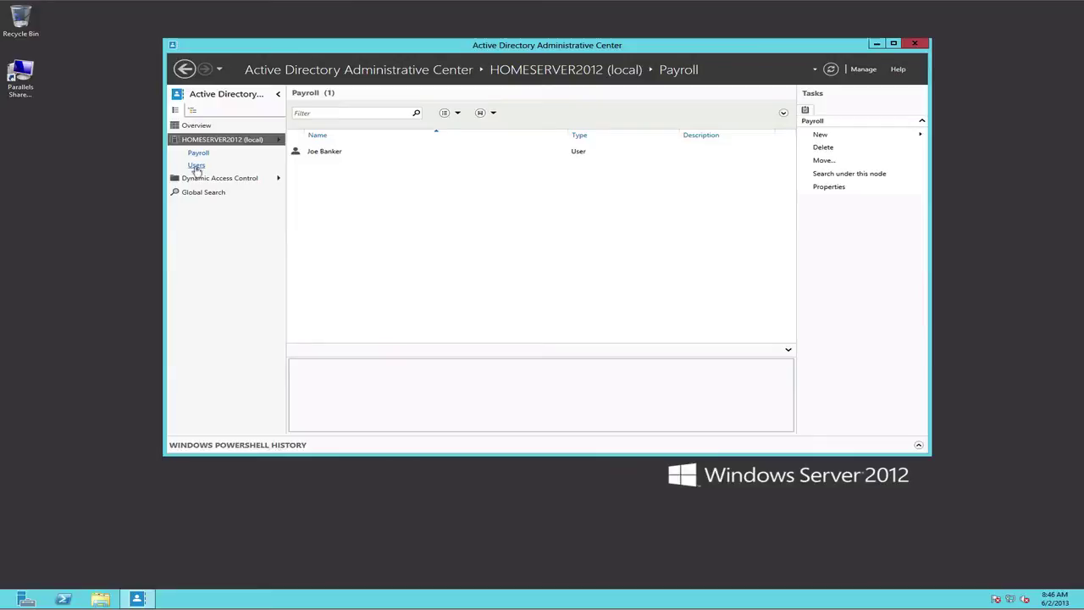
{"action": "left_click", "coordinate": [196, 166]}
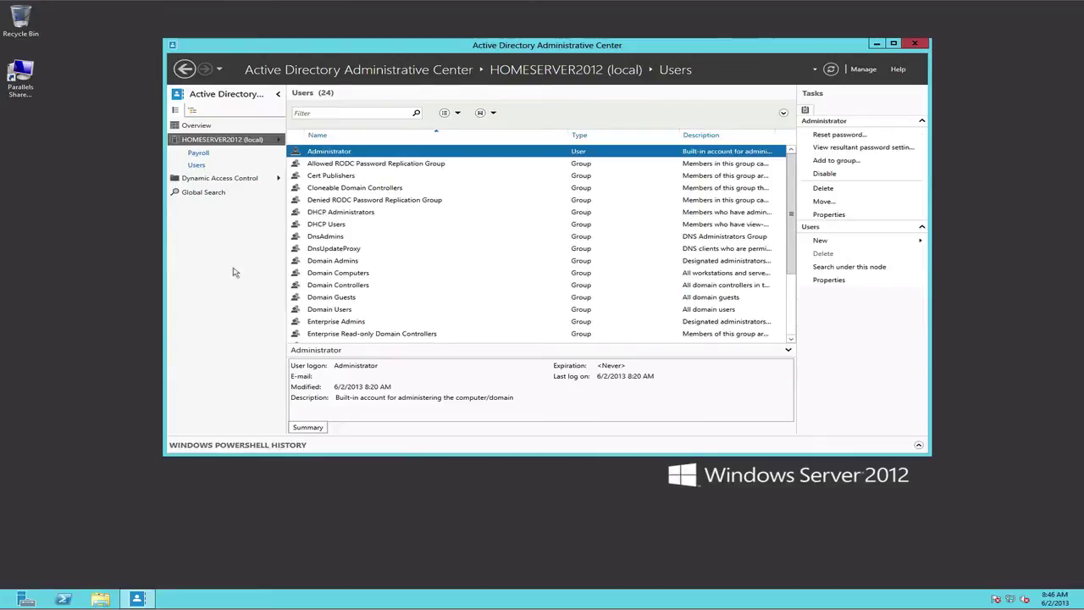
{"action": "left_click", "coordinate": [227, 141]}
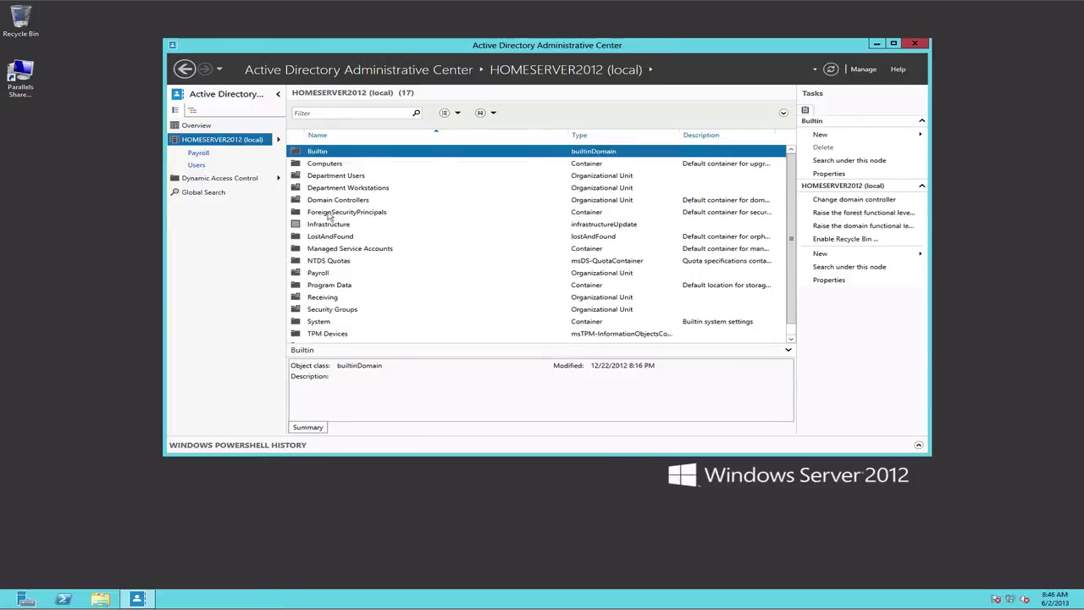
{"action": "double_click", "coordinate": [330, 311]}
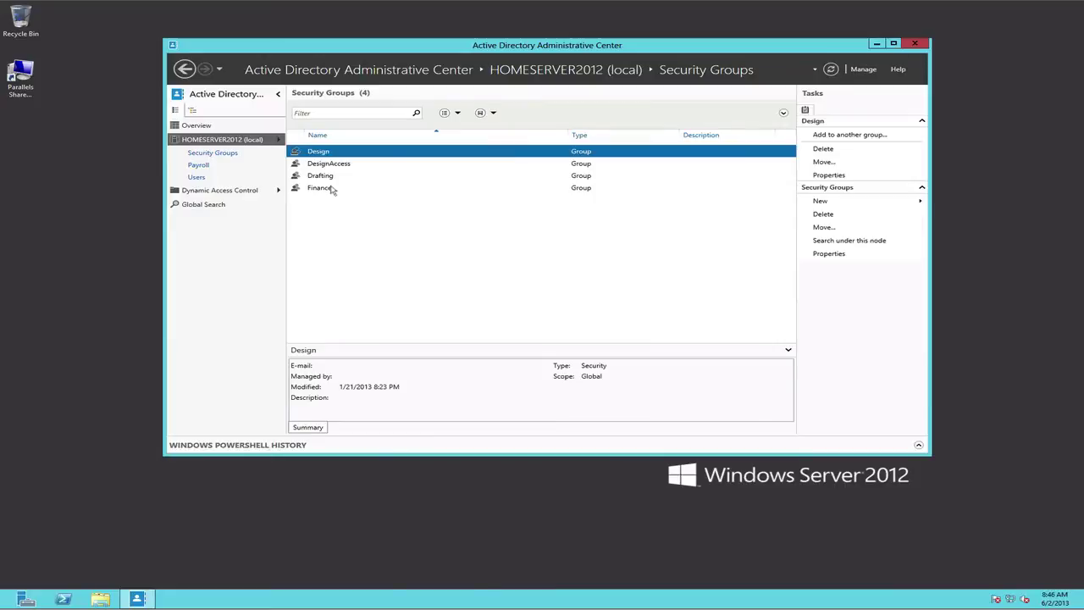
Begin a new group at the domain root and enter PayrollUsers as its name.
{"action": "right_click", "coordinate": [234, 140]}
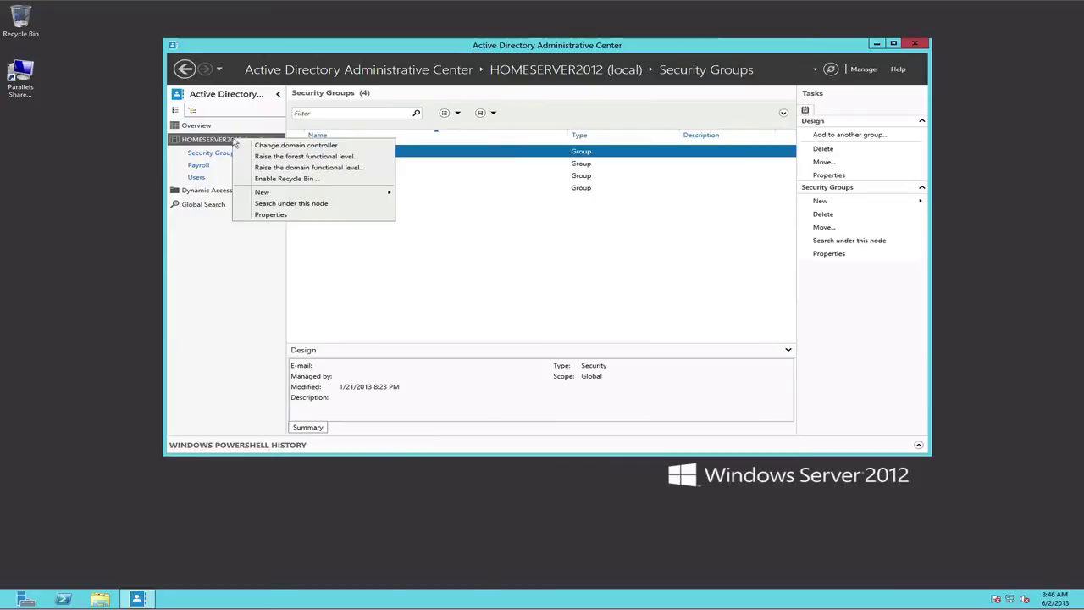
{"action": "mouse_move", "coordinate": [262, 193]}
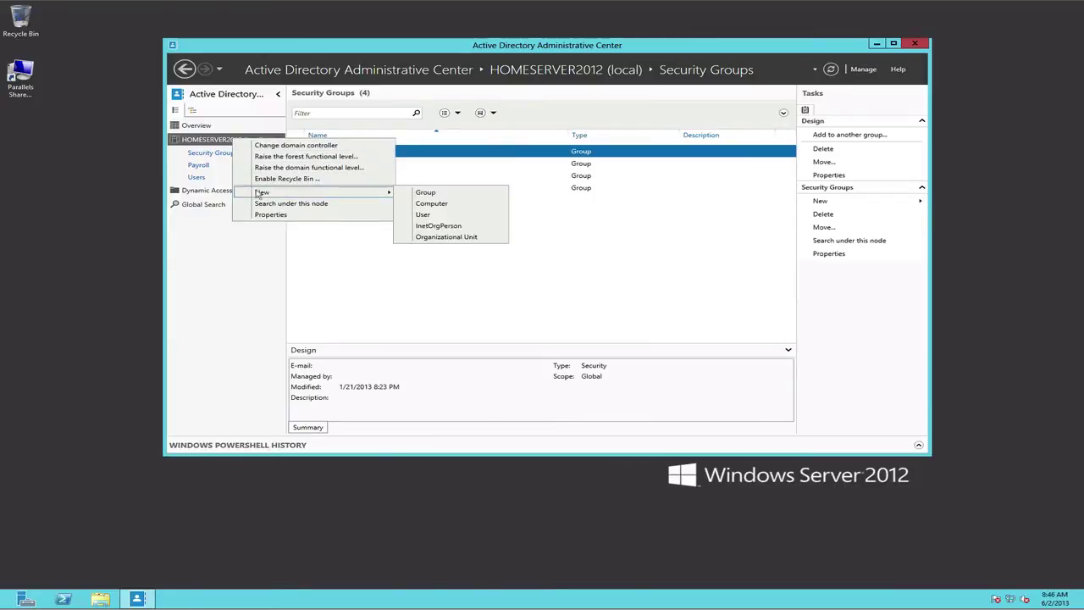
{"action": "left_click", "coordinate": [406, 193]}
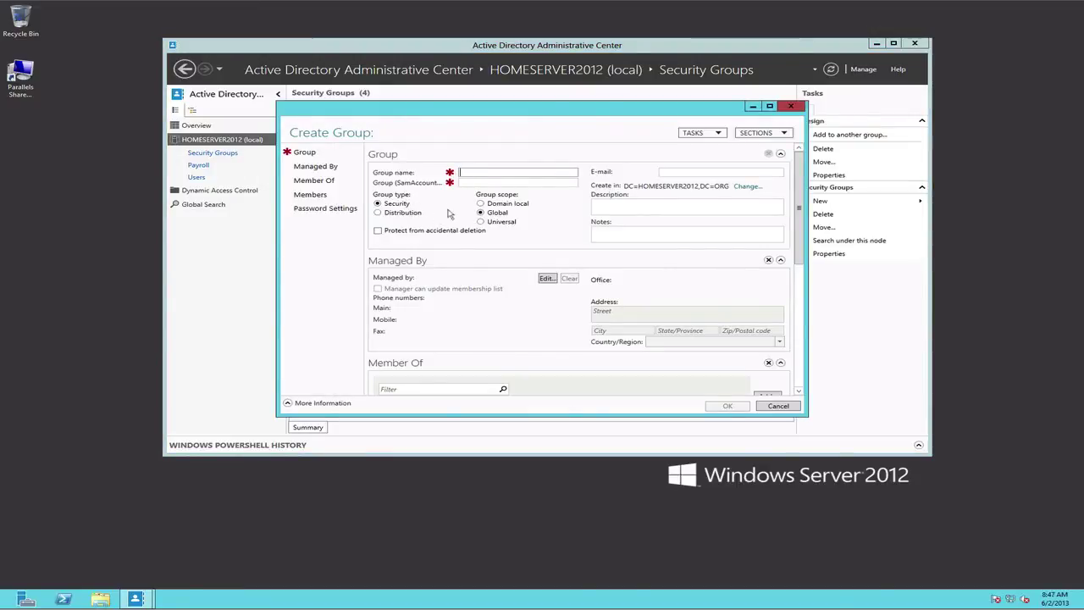
{"action": "mouse_move", "coordinate": [472, 110]}
{"action": "left_mouse_down"}
{"action": "mouse_move", "coordinate": [464, 245]}
{"action": "mouse_move", "coordinate": [472, 116]}
{"action": "left_mouse_up"}
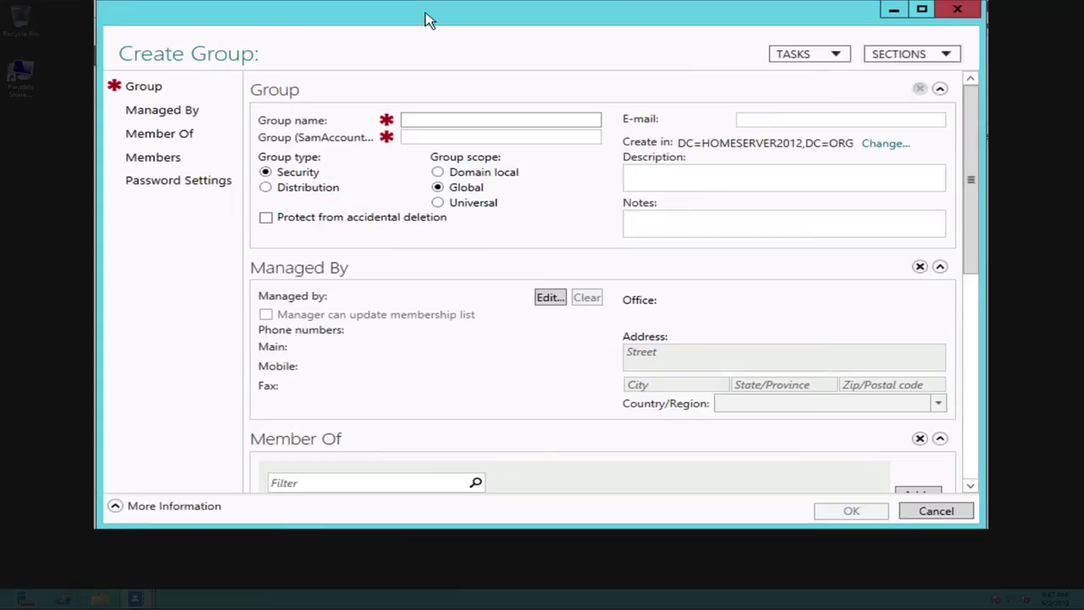
{"action": "type", "text": "Payro"}
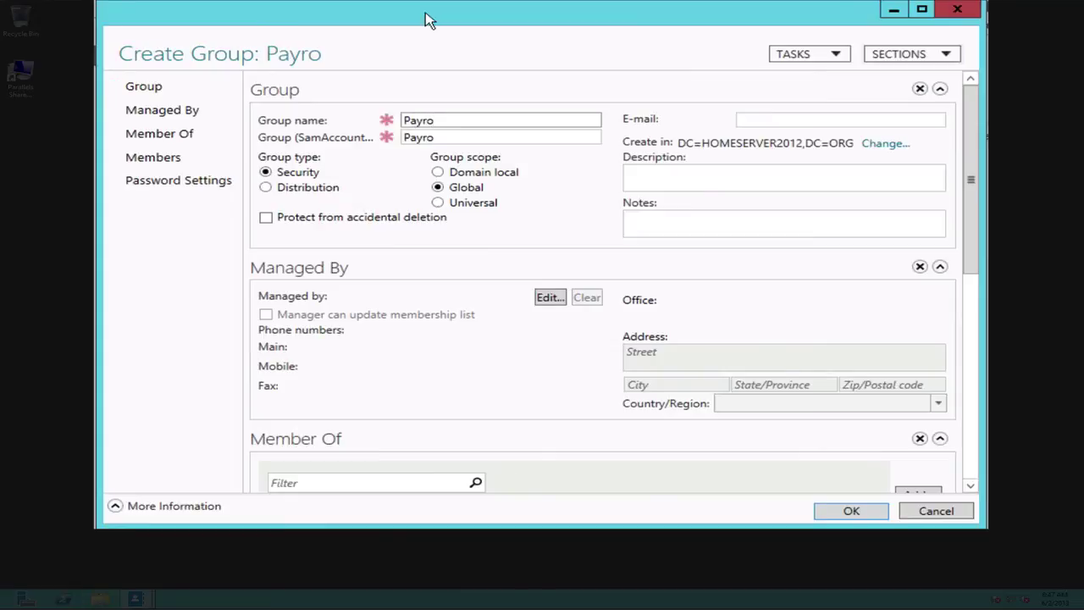
{"action": "type", "text": "llUsers"}
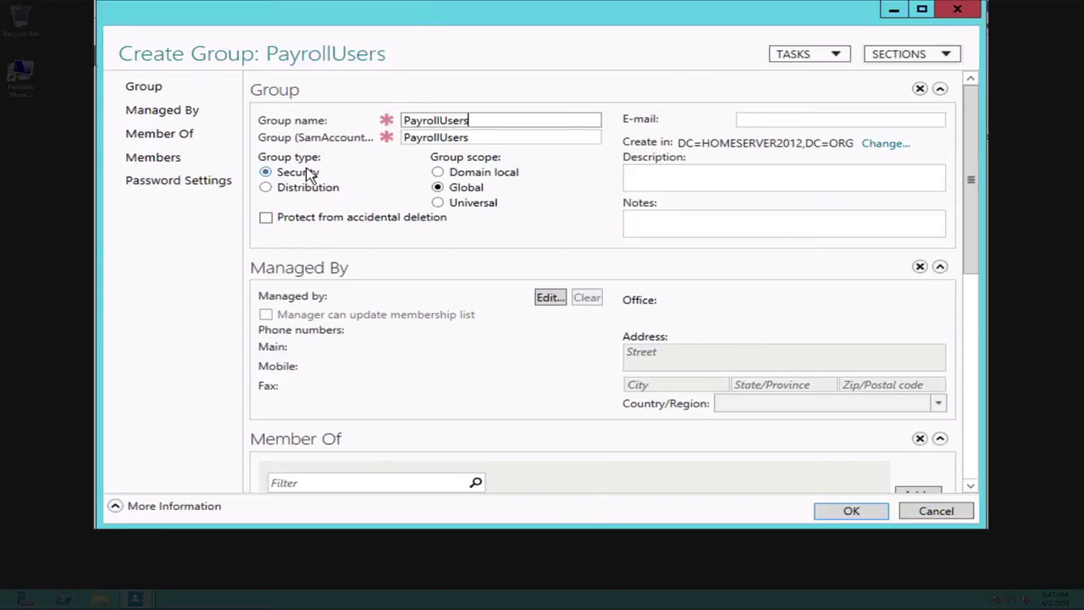
Confirm the PayrollUsers group and open the Payroll user's properties.
{"action": "left_click", "coordinate": [851, 510]}
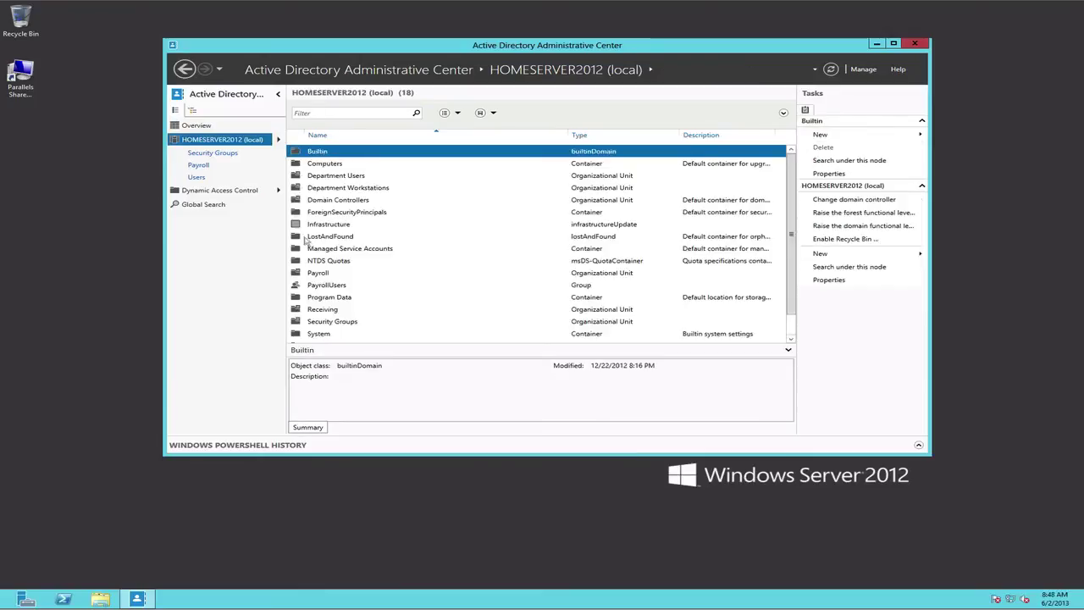
{"action": "double_click", "coordinate": [322, 272]}
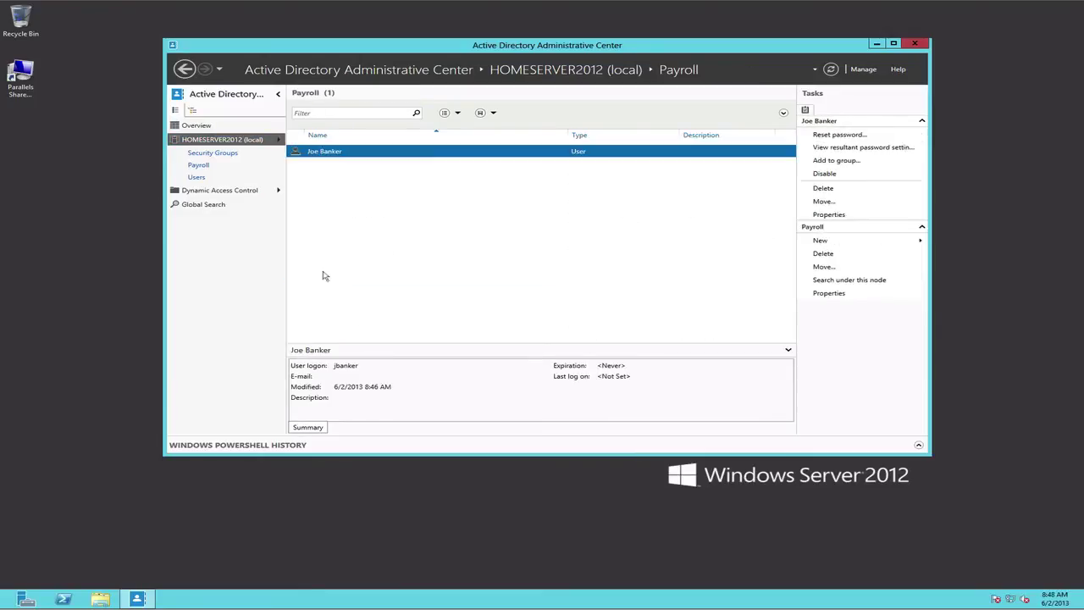
{"action": "right_click", "coordinate": [331, 151]}
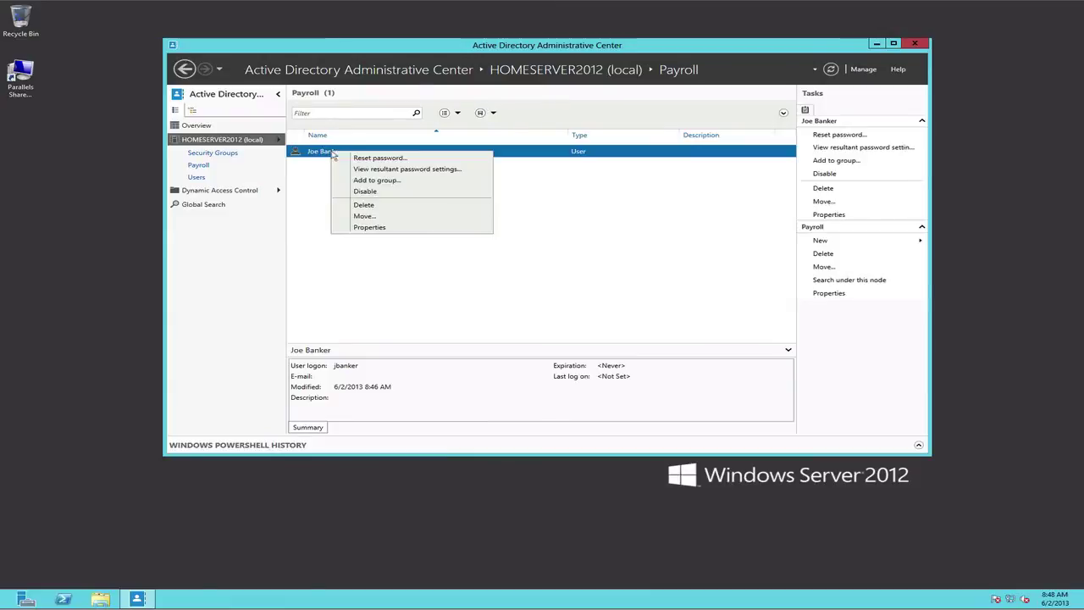
{"action": "left_click", "coordinate": [366, 227]}
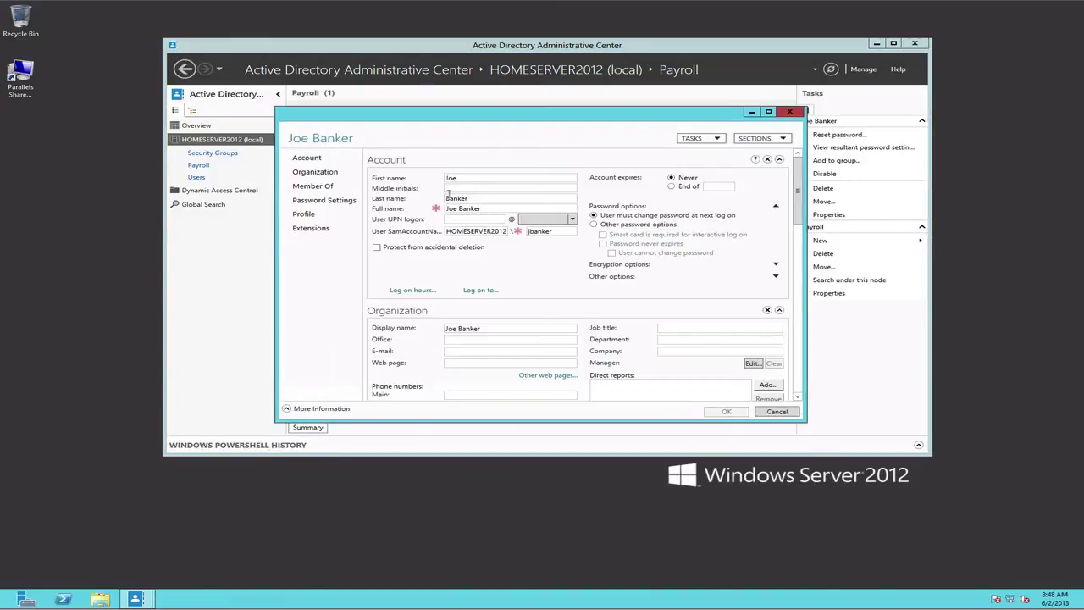
Add the user to the PayrollUsers group under Member Of and save.
{"action": "left_click", "coordinate": [313, 186]}
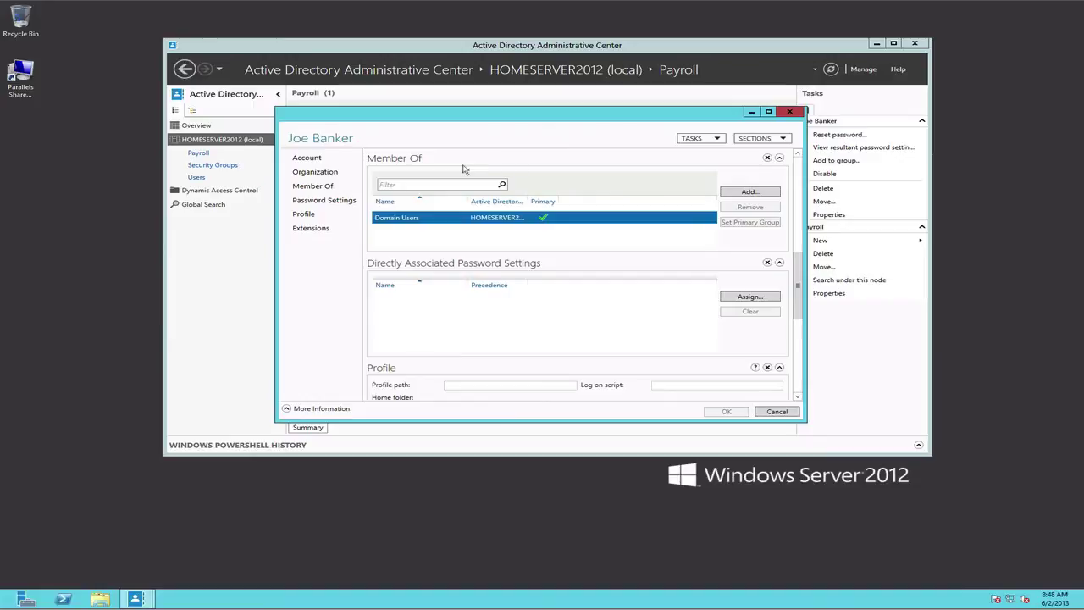
{"action": "type", "text": "Pay"}
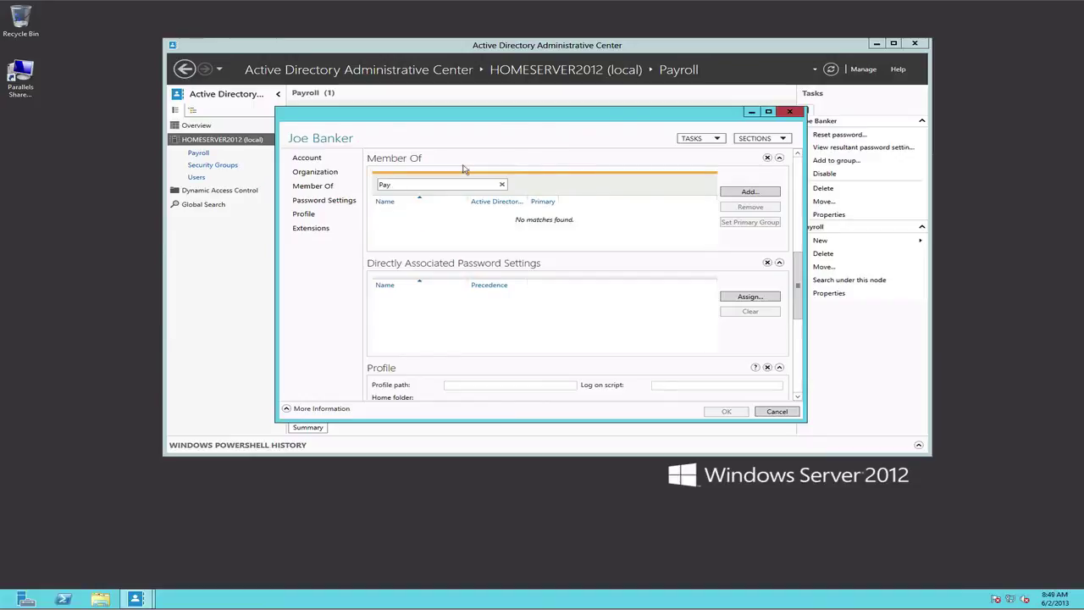
{"action": "type", "text": "rollUsers"}
{"action": "left_click", "coordinate": [750, 192]}
{"action": "type", "text": "PayrollUsers"}
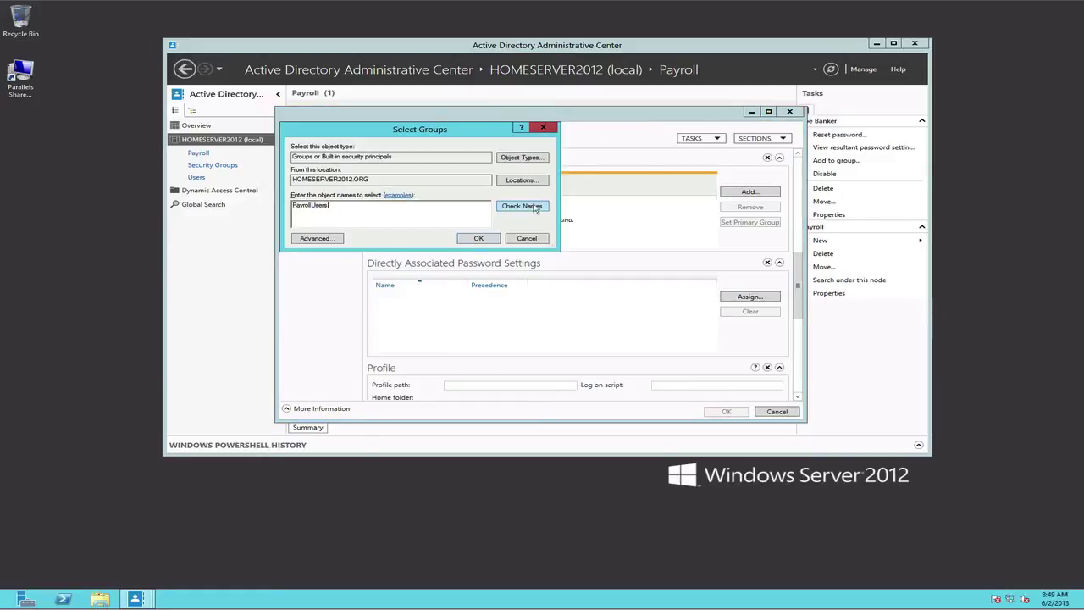
{"action": "left_click", "coordinate": [521, 206]}
{"action": "left_click", "coordinate": [480, 239]}
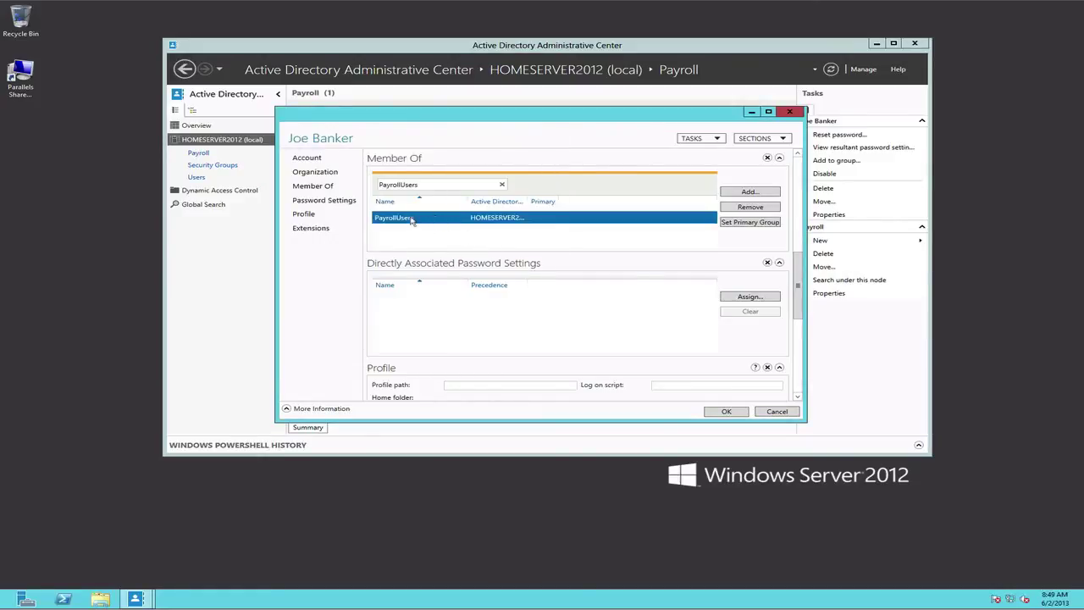
{"action": "left_click", "coordinate": [724, 413]}
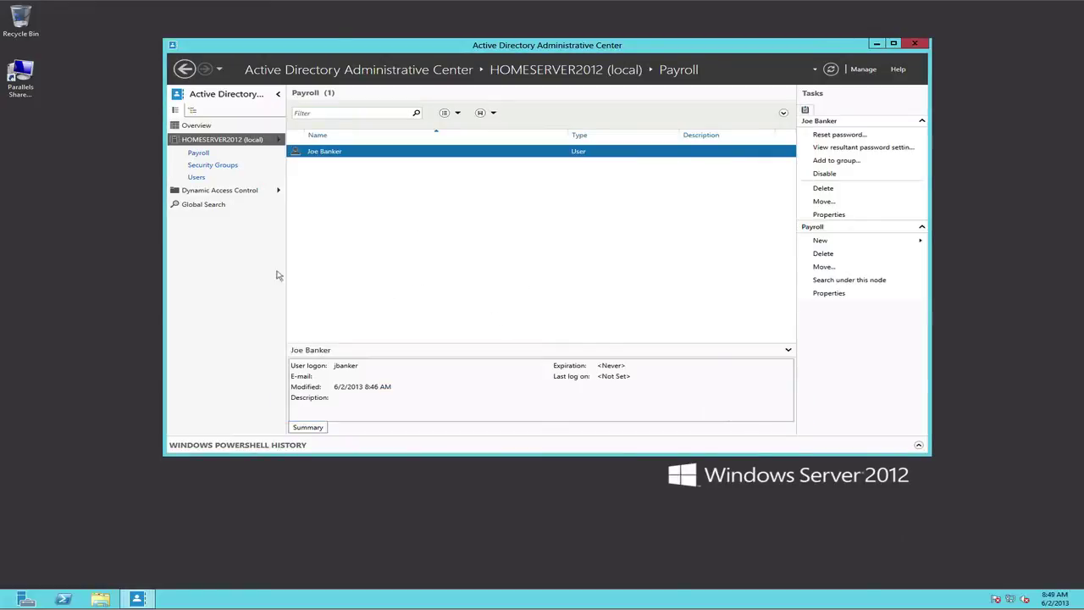